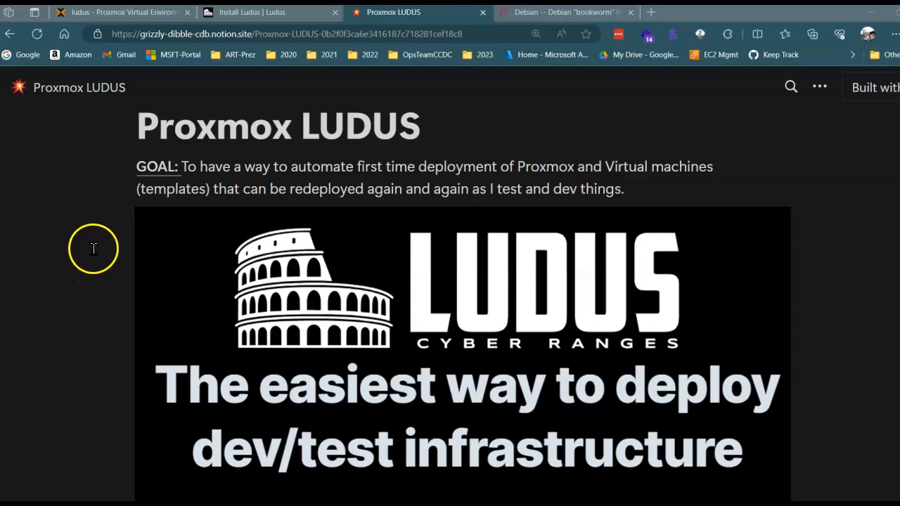
Review the Proxmox LUDUS requirements page and open the Lab 1 - Install Debian 12 notes.
left_click(160, 34)
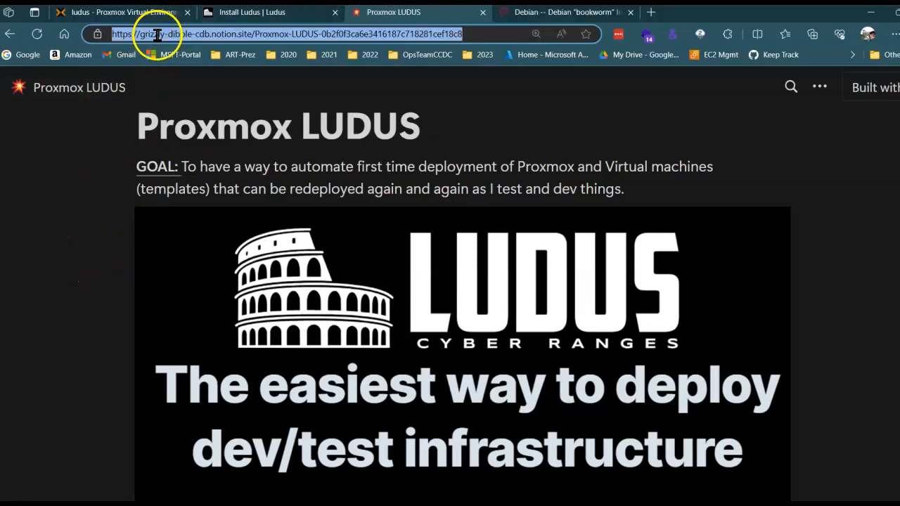
left_click(123, 239)
scroll(122, 242, "down", 1)
scroll(122, 242, "down", 5)
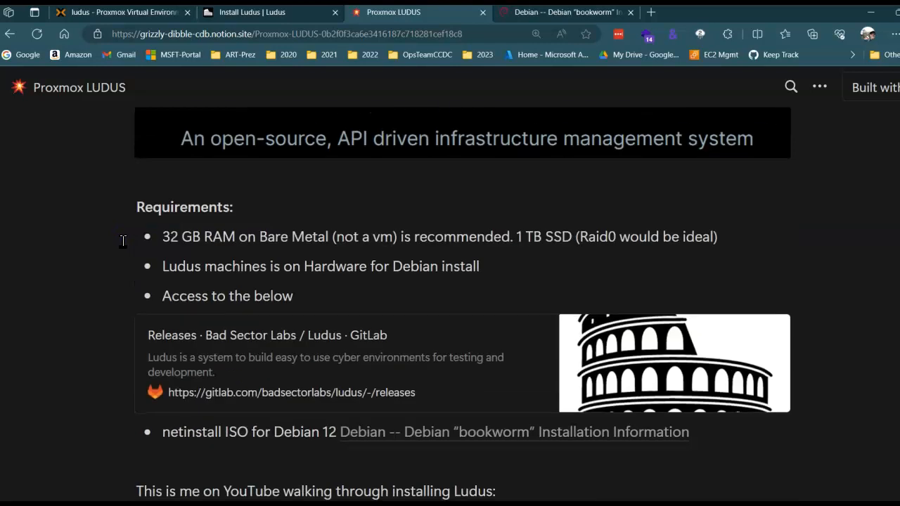
scroll(123, 240, "down", 2)
scroll(123, 241, "down", 2)
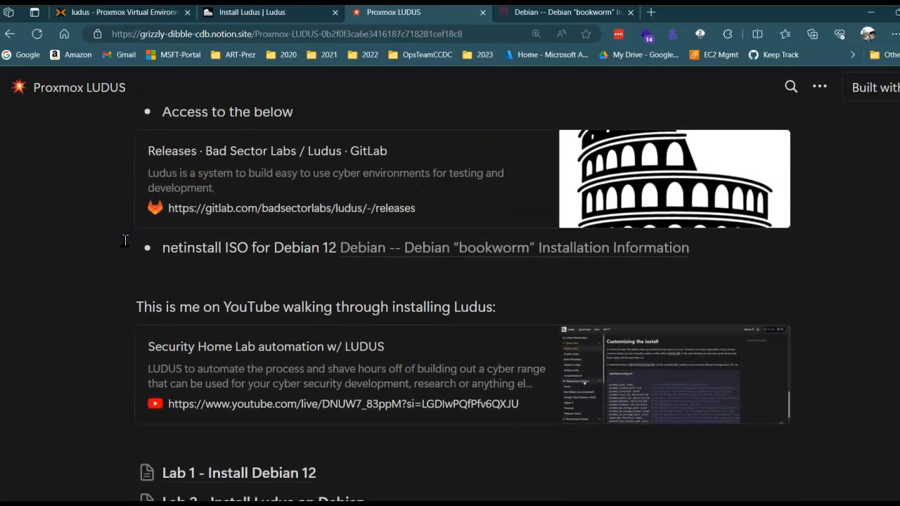
scroll(124, 241, "down", 8)
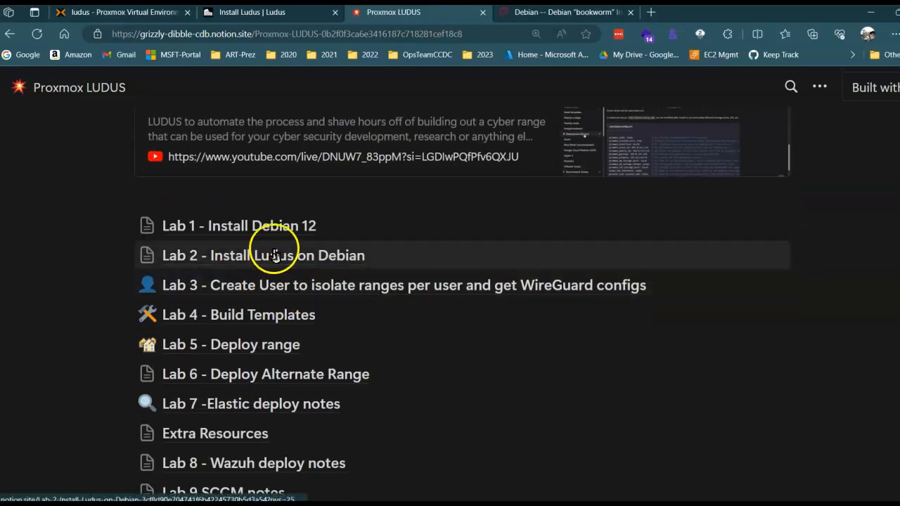
left_click(273, 226)
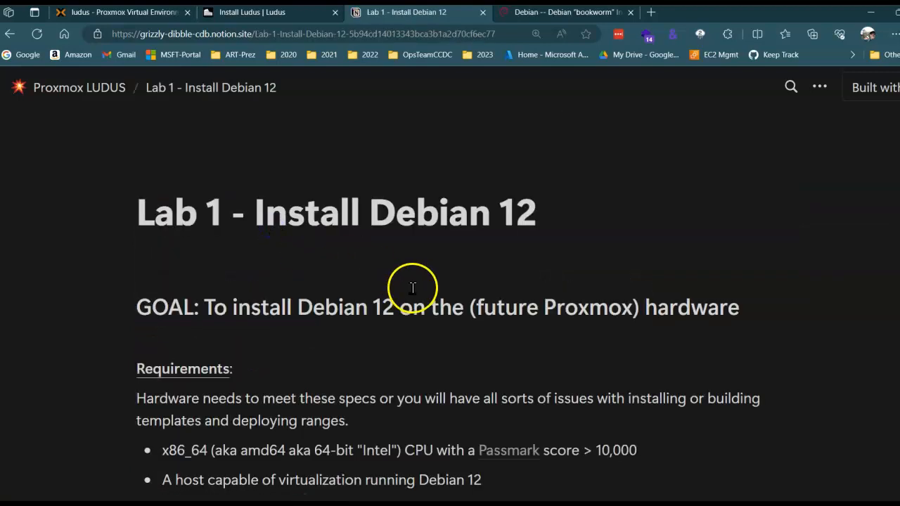
Examine the Lab 1 hardware requirements and the Debian 12.5 installer download address.
scroll(412, 288, "down", 6)
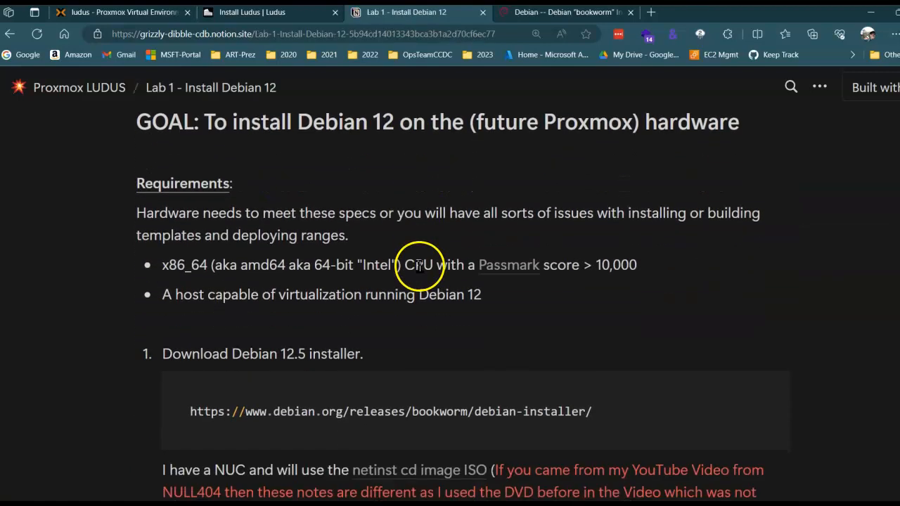
scroll(356, 247, "down", 3)
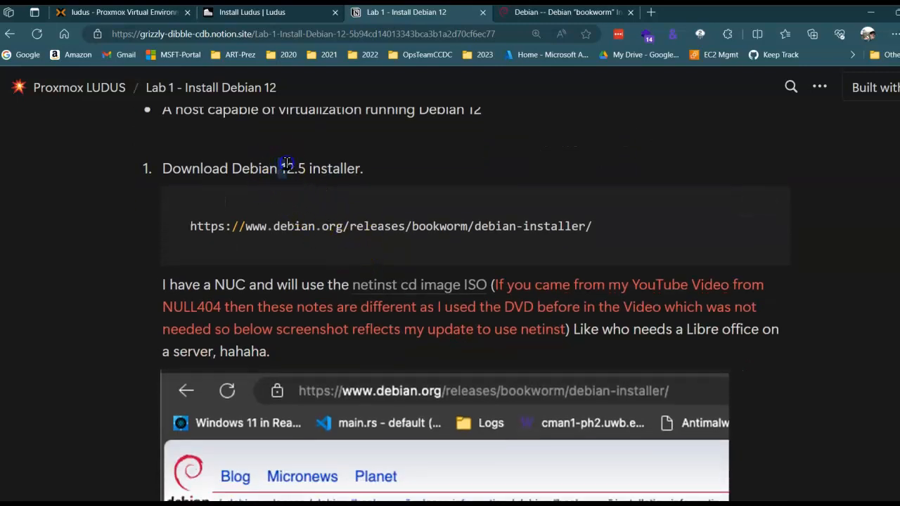
left_click_drag(287, 164, 359, 170)
left_click_drag(599, 225, 190, 227)
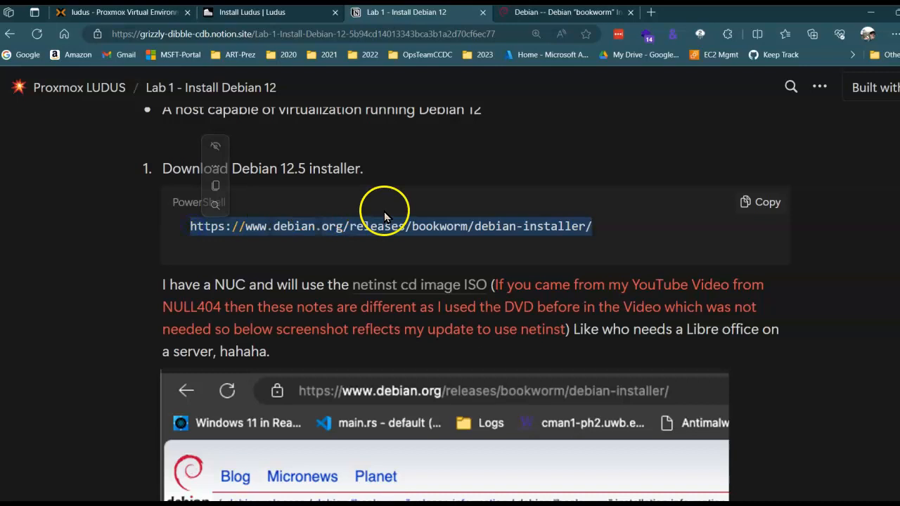
Look up the netinst CD image on the open Debian bookworm installation page.
left_click(562, 12)
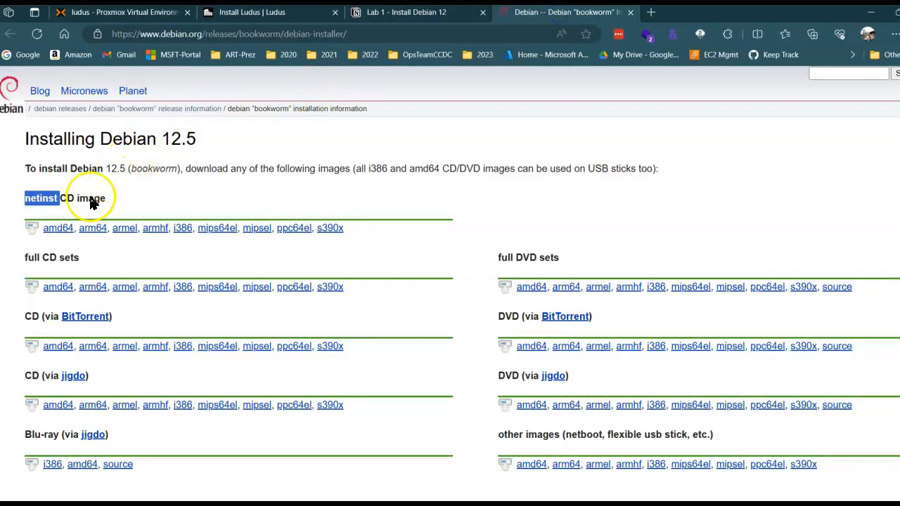
left_click(26, 198)
left_click_drag(26, 198, 58, 199)
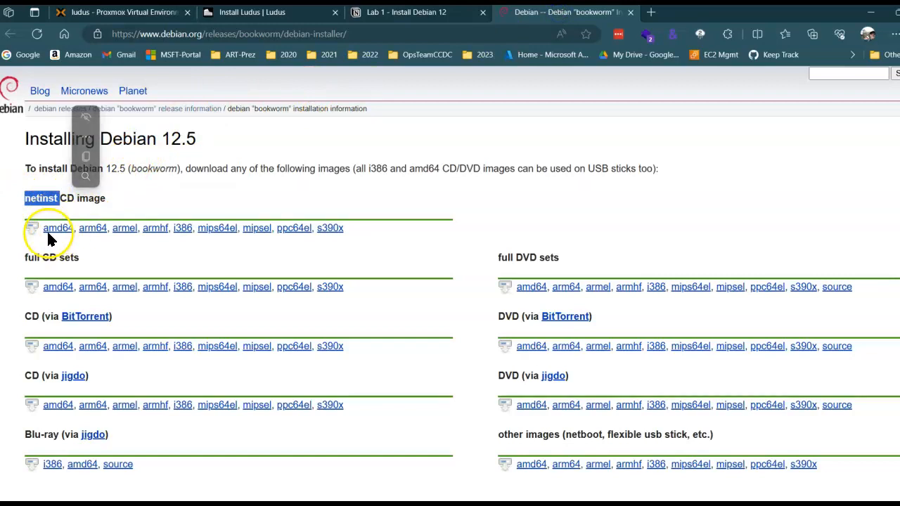
Return to the Lab 1 notes and read through the instructions for the USB stick and booting the Debian ISO.
left_click(409, 18)
scroll(378, 271, "down", 3)
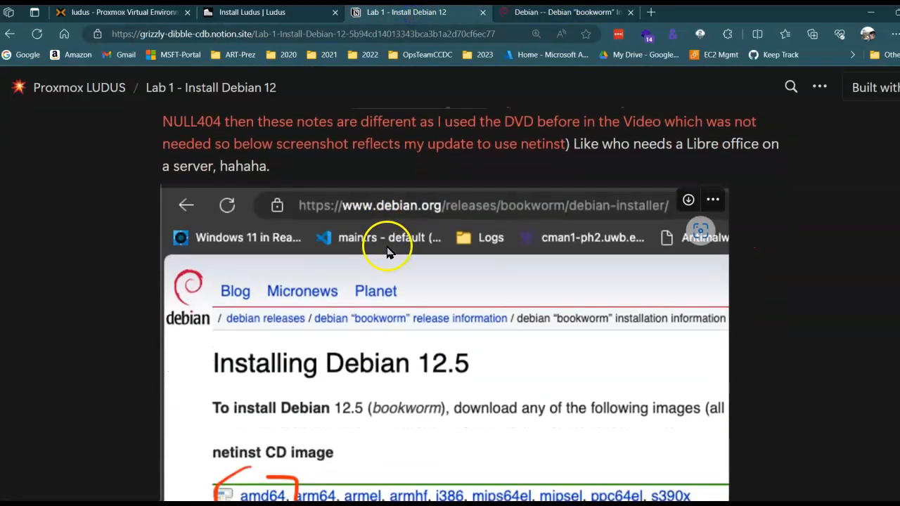
scroll(422, 218, "down", 2)
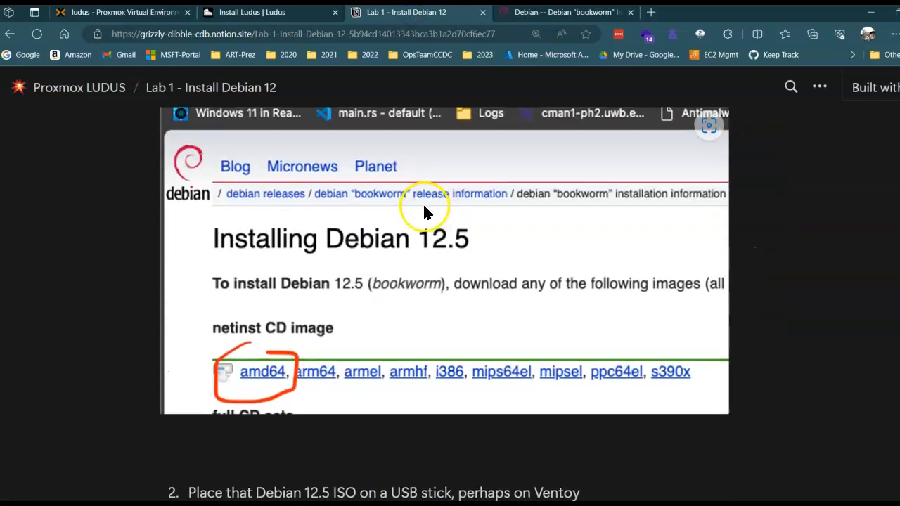
scroll(423, 213, "down", 6)
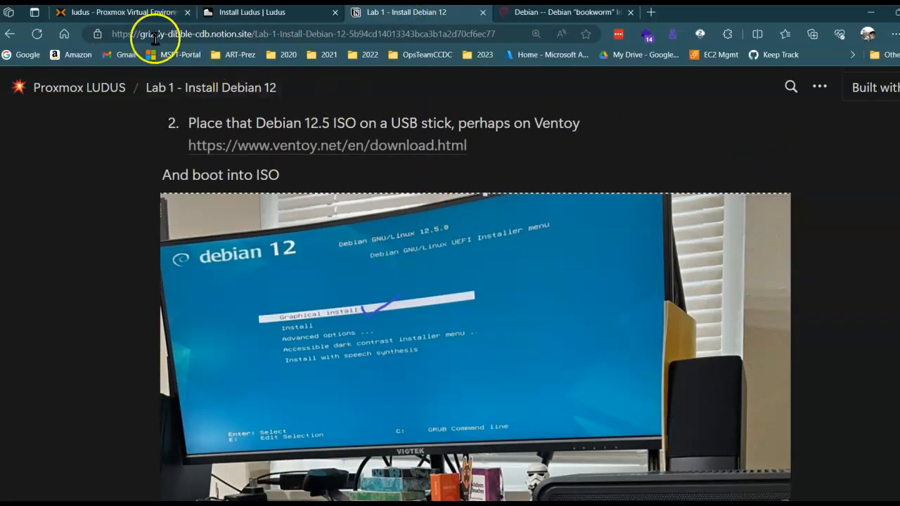
Switch to Proxmox and start a new virtual machine named ludus-test in the ADMIN resource pool.
left_click(130, 12)
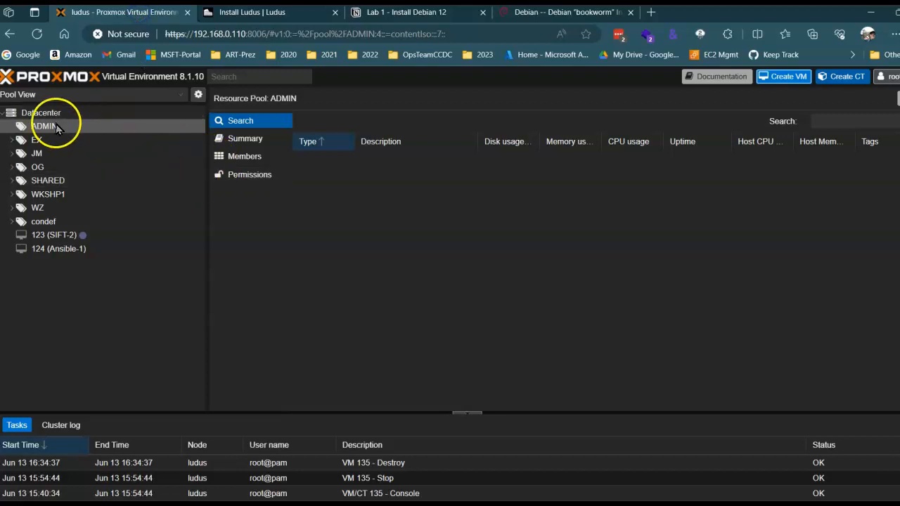
left_click(787, 79)
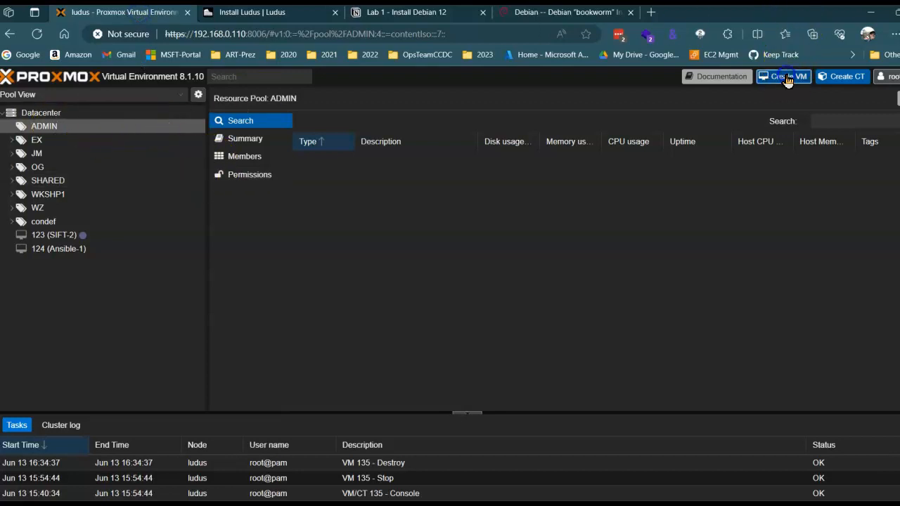
left_click(409, 213)
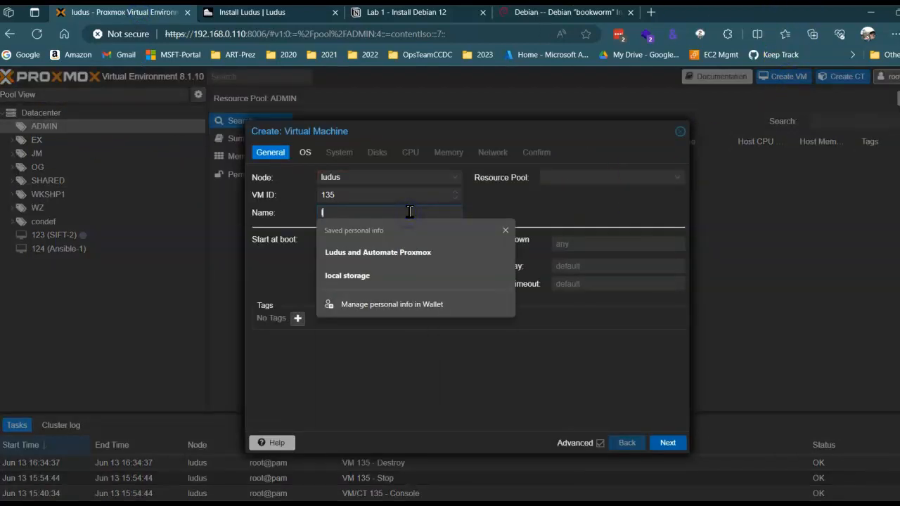
type("ludus")
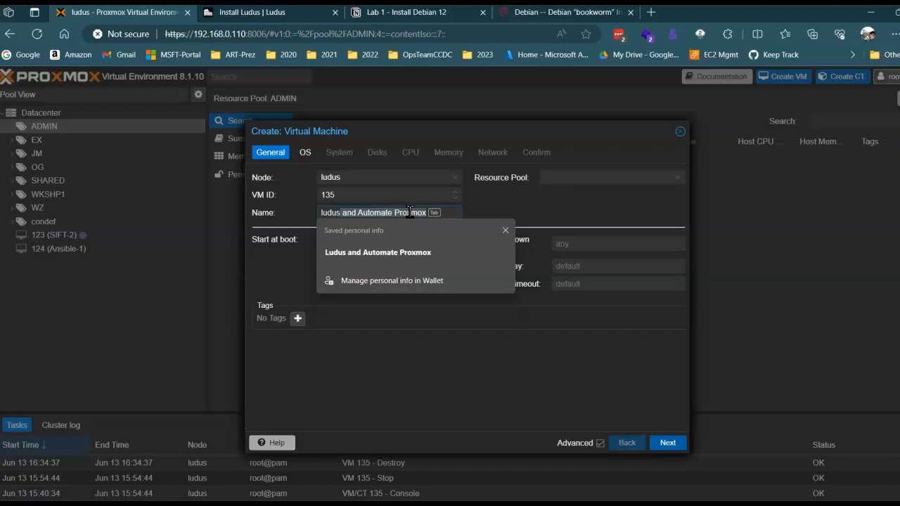
type("-test")
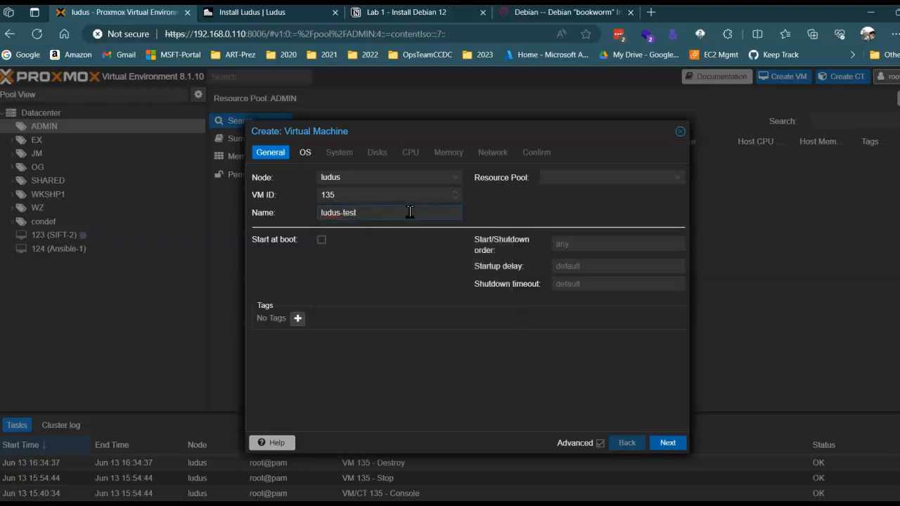
left_click(602, 177)
left_click(584, 209)
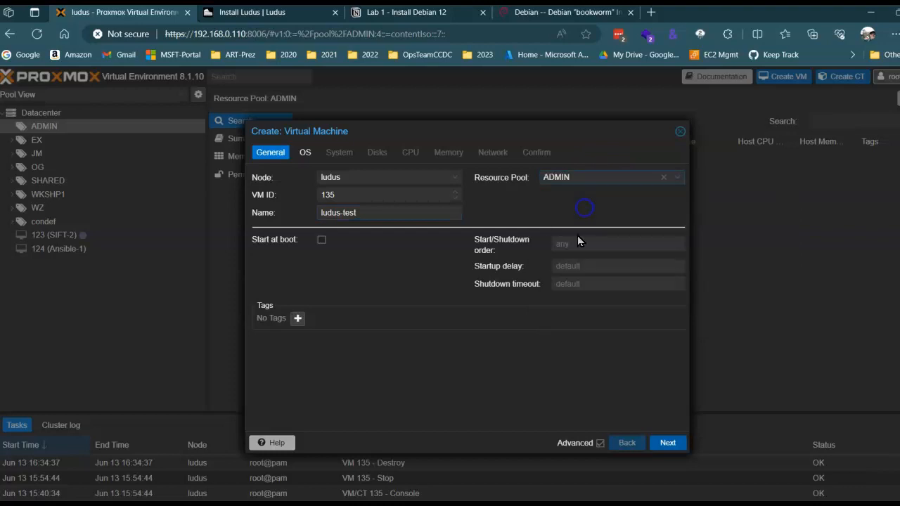
left_click(671, 443)
Choose debian-12.1.0-amd64-netinst.iso as the new machine's installation image.
left_click(398, 213)
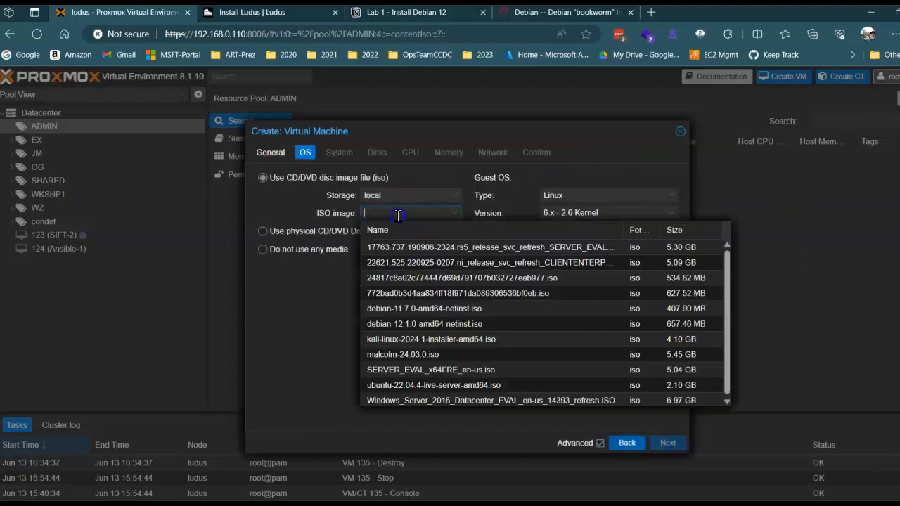
left_click(463, 325)
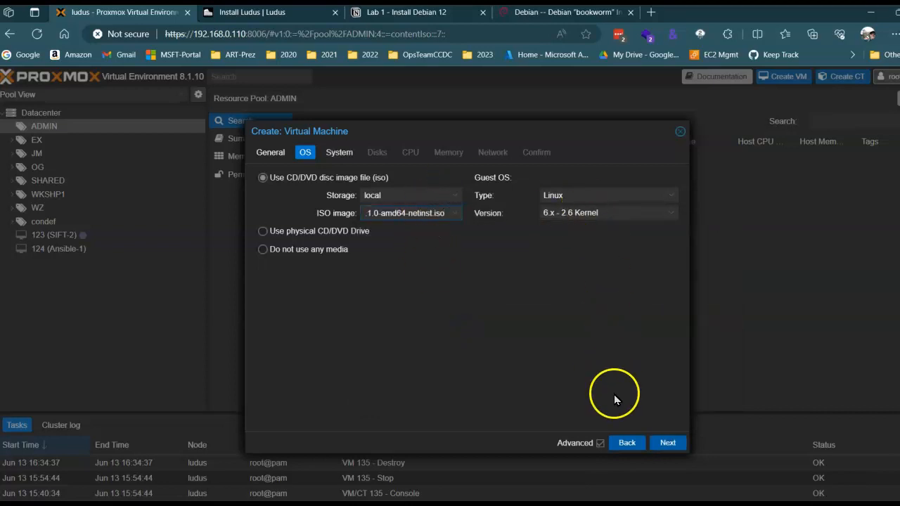
left_click(664, 442)
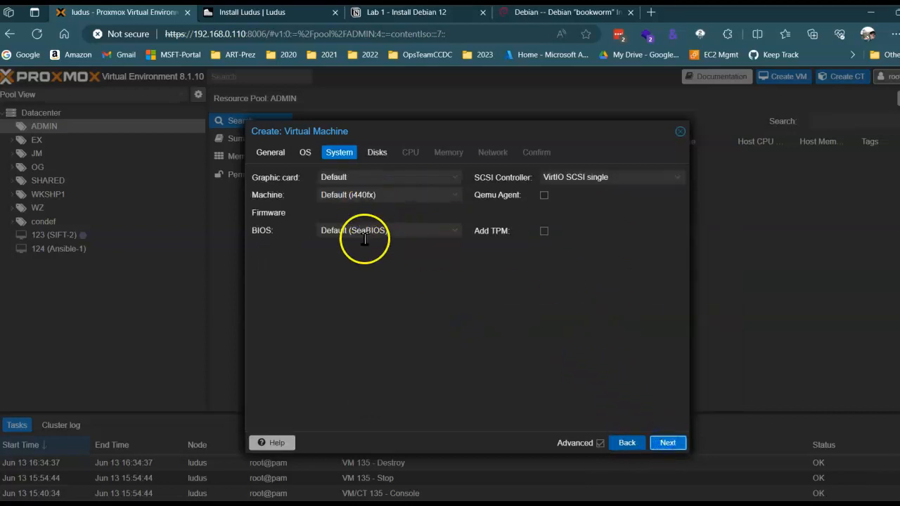
Keep the default system settings and set the disk size to 200 GiB.
left_click(663, 442)
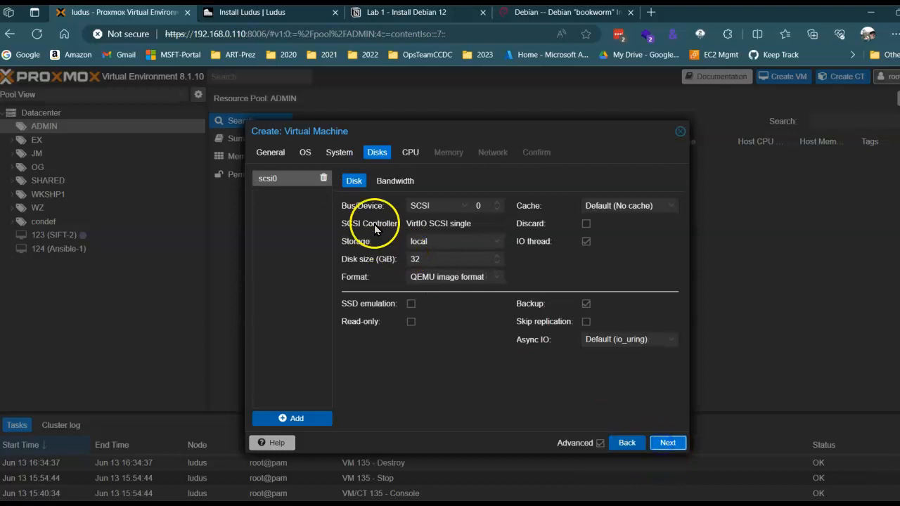
left_click_drag(454, 260, 338, 263)
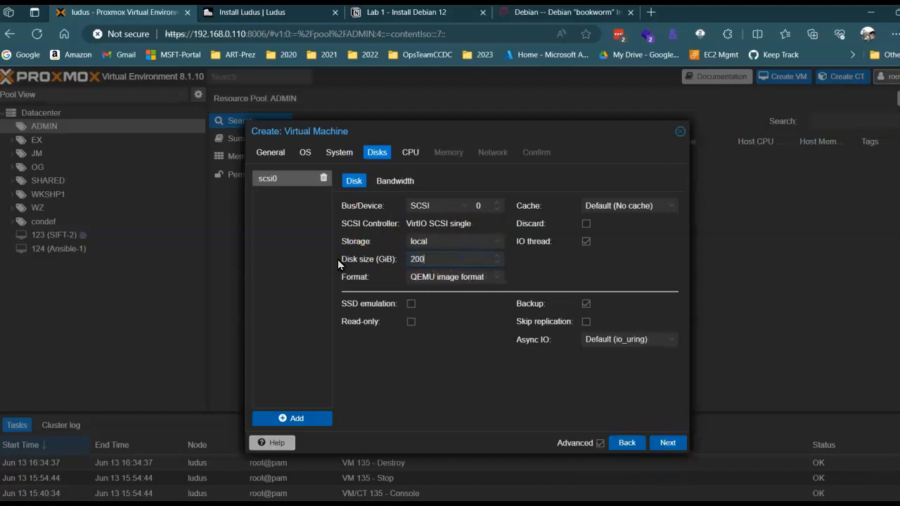
left_click(667, 442)
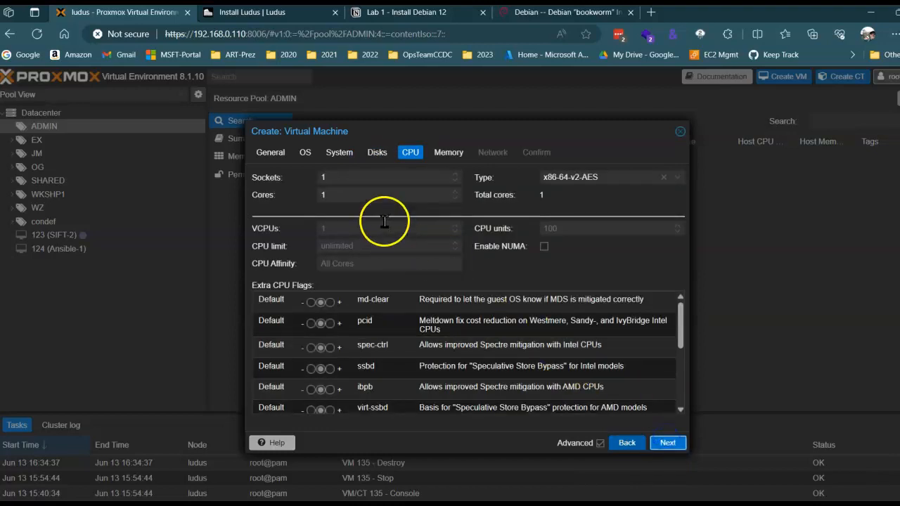
Keep the default CPU settings and set the memory to 18000 MiB.
left_click(442, 151)
left_click_drag(404, 176, 323, 178)
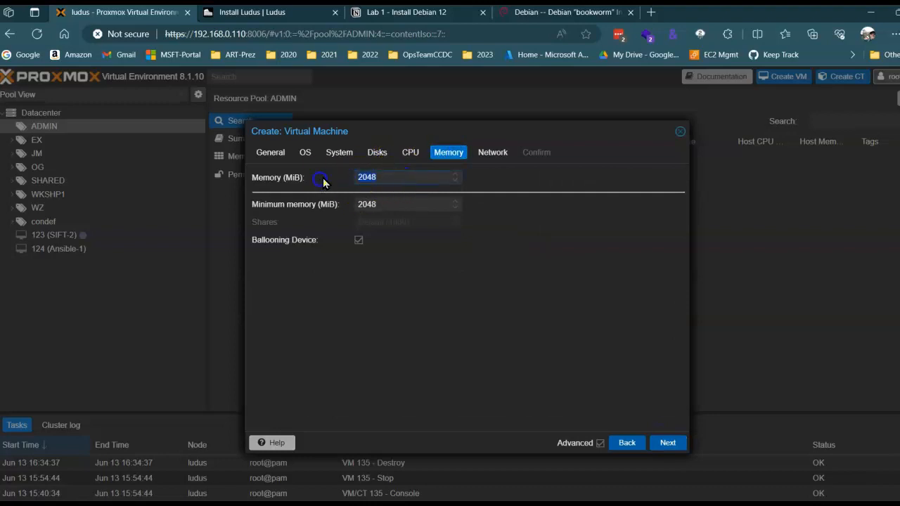
type("100000")
key("BackSpace")
key("Left")
key("Left")
key("Left")
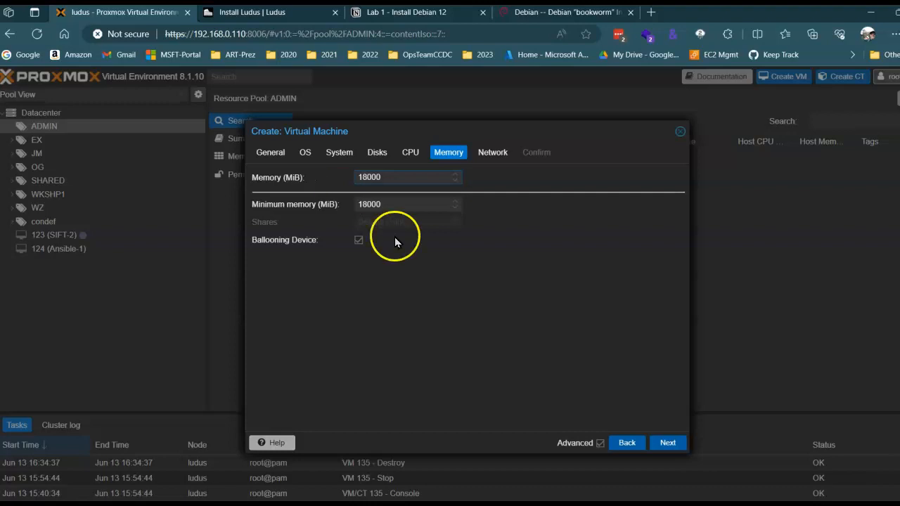
Finish creating the virtual machine with the default network settings and open the hardware settings of ludus-test.
left_click(666, 442)
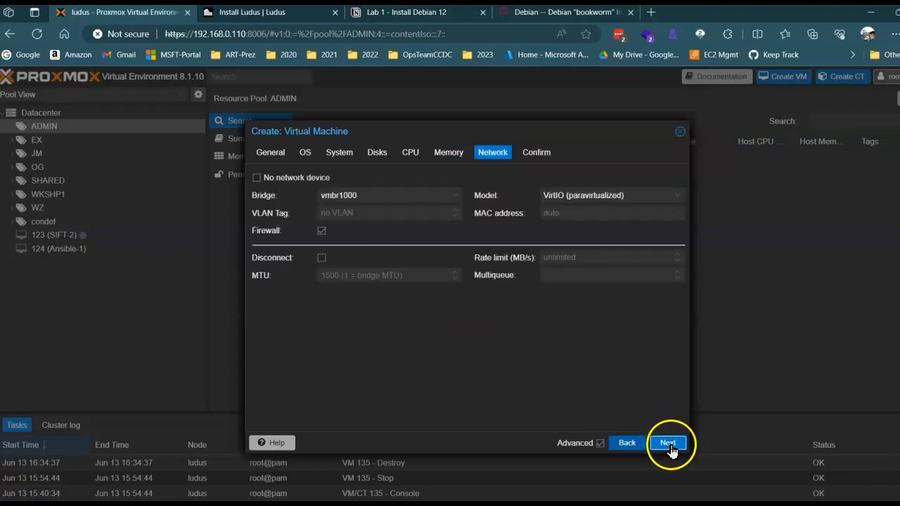
left_click(667, 442)
left_click(664, 438)
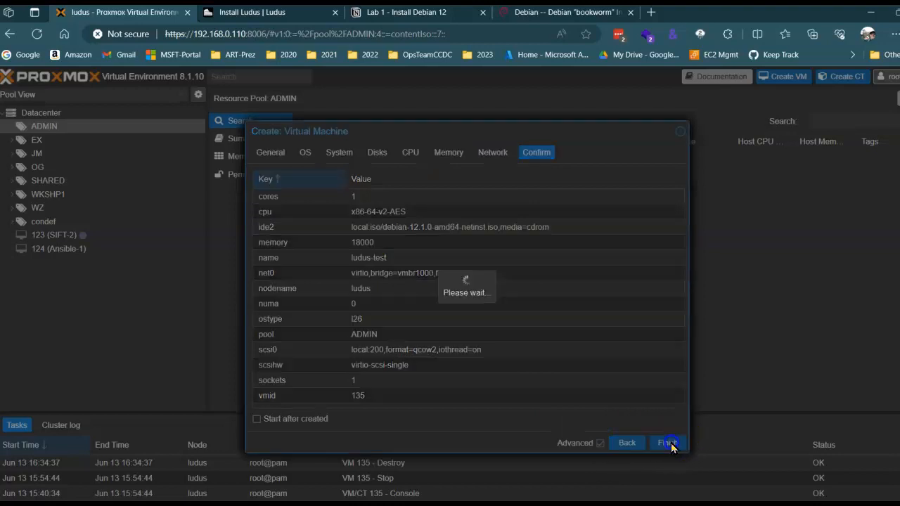
left_click(70, 262)
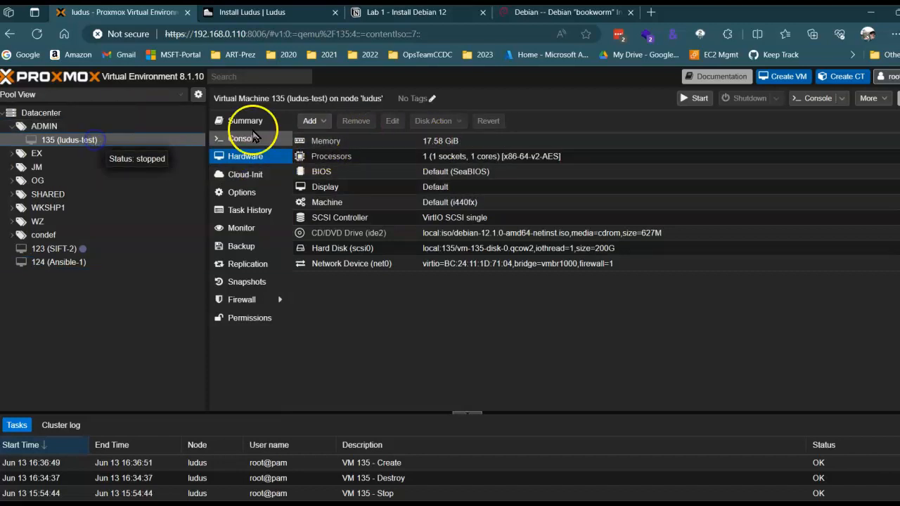
Set the memory of ludus-test to 130000 MiB.
left_click(461, 144)
double_click(462, 144)
left_click(524, 255)
type("0000")
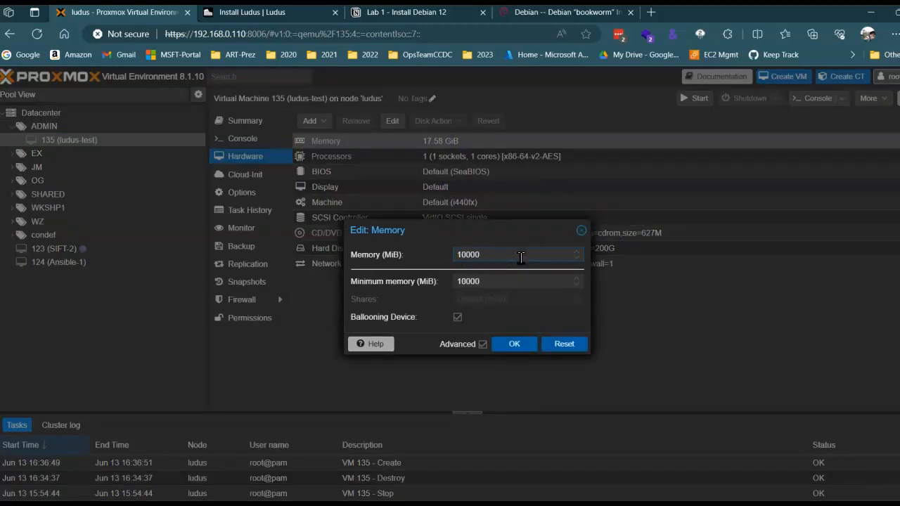
left_click(520, 344)
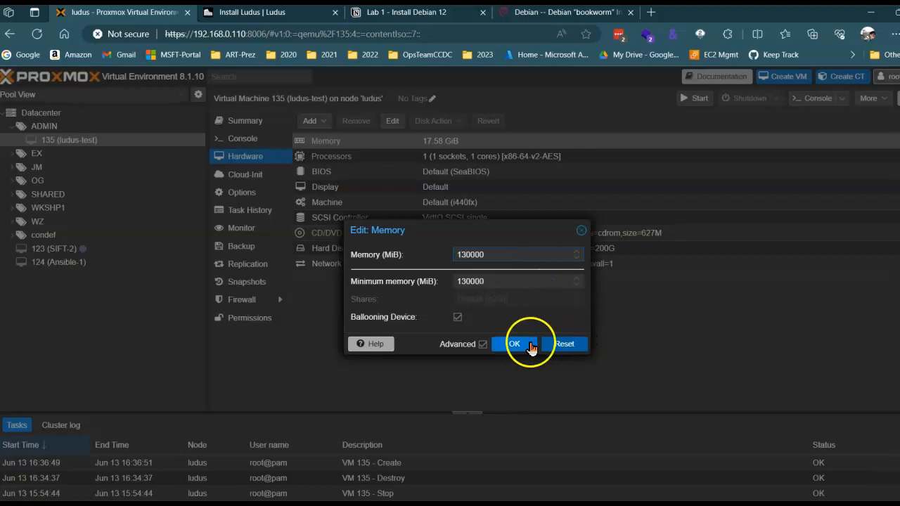
Correct the memory of ludus-test to 13000 MiB.
double_click(444, 141)
left_click(504, 257)
key("BackSpace")
key("Return")
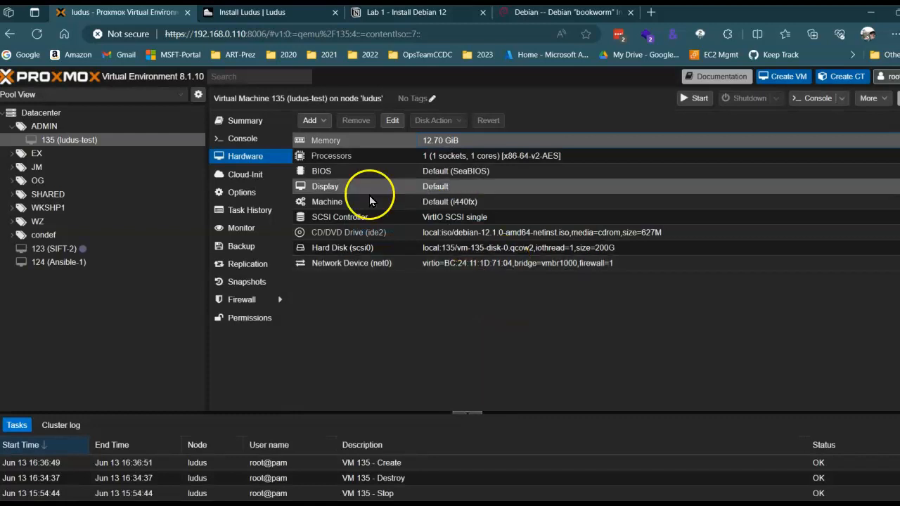
Set the memory of ludus-test to 32000 MiB.
double_click(443, 141)
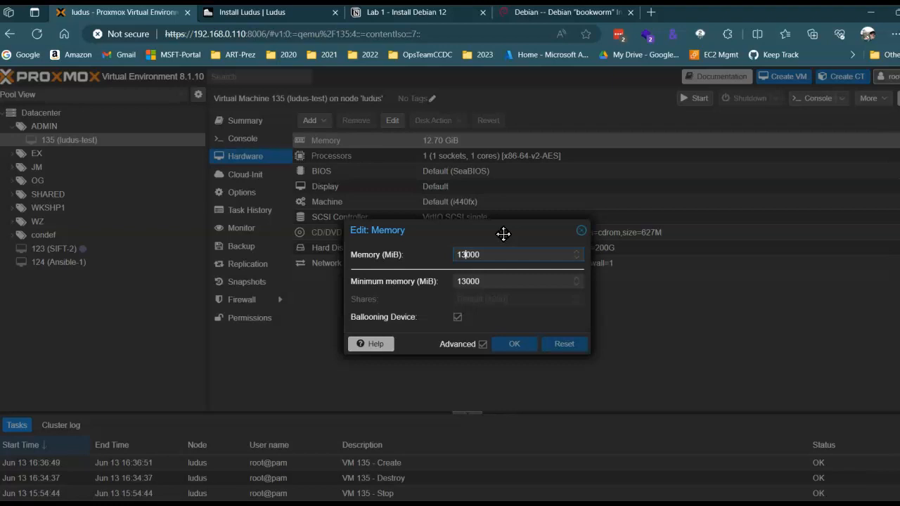
key("Delete")
key("Delete")
type("32")
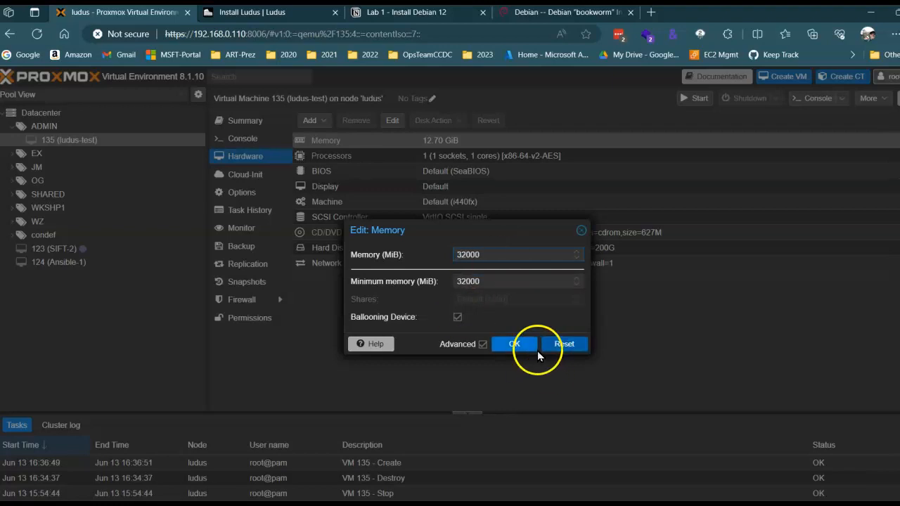
left_click(517, 342)
left_click(428, 146)
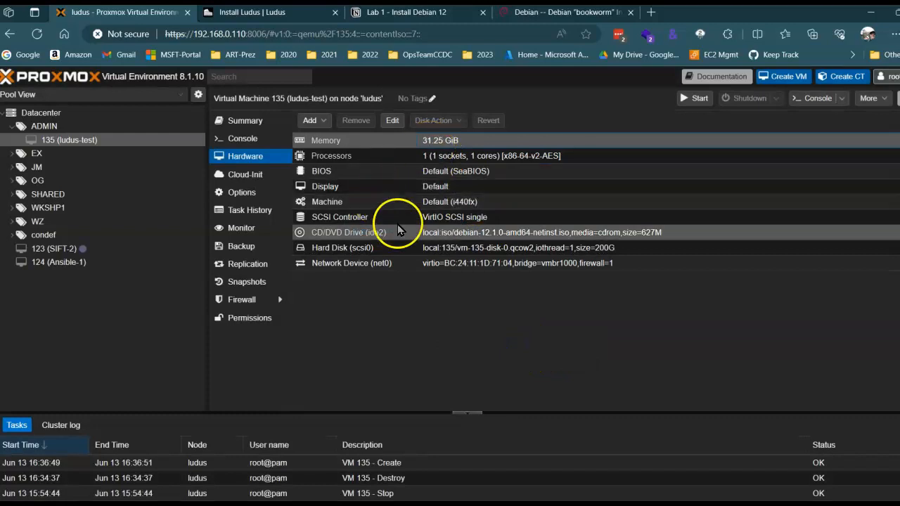
Start the ludus-test virtual machine and show its console in full screen.
left_click(496, 233)
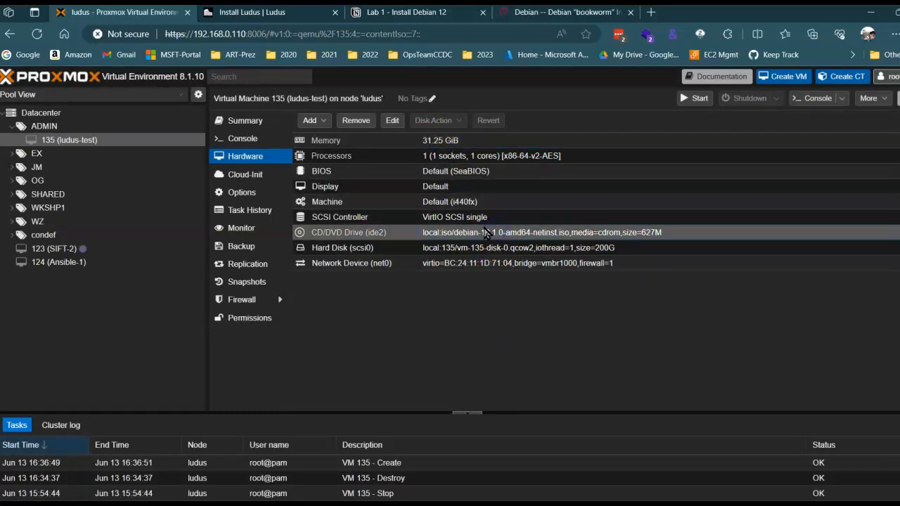
left_click(694, 97)
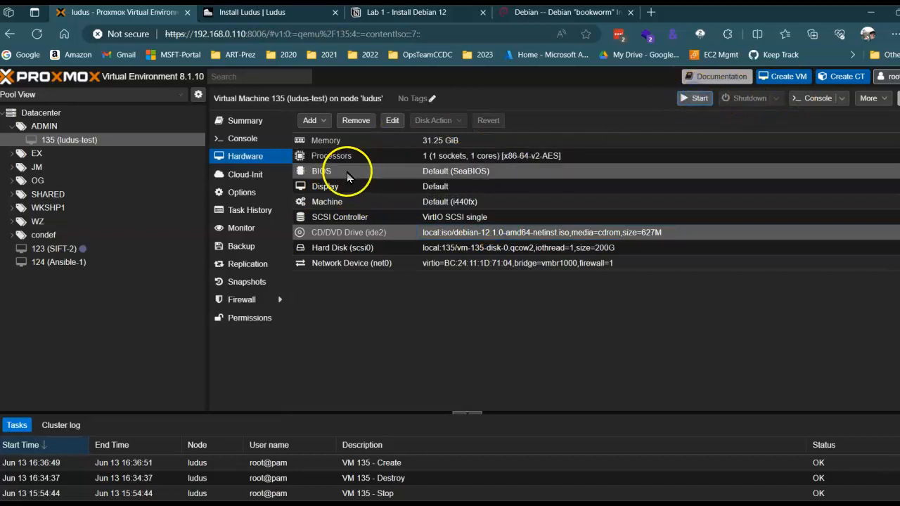
left_click(243, 136)
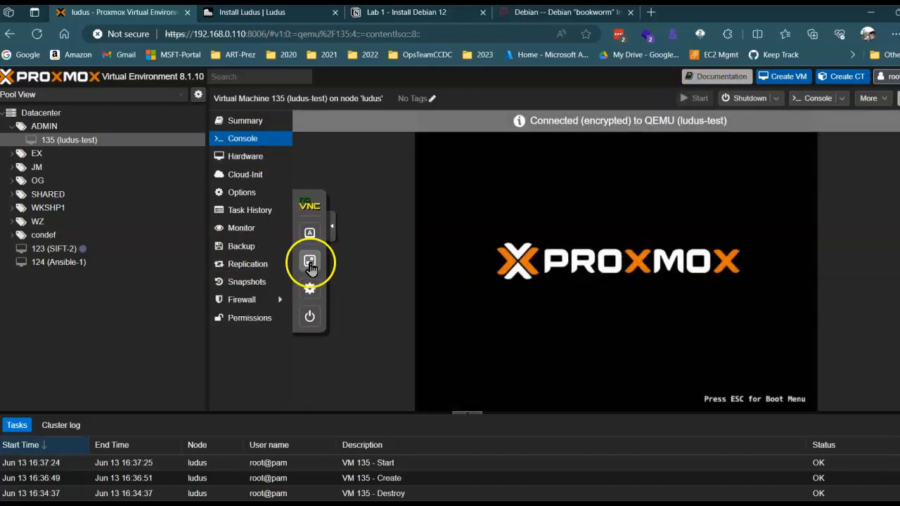
left_click(310, 262)
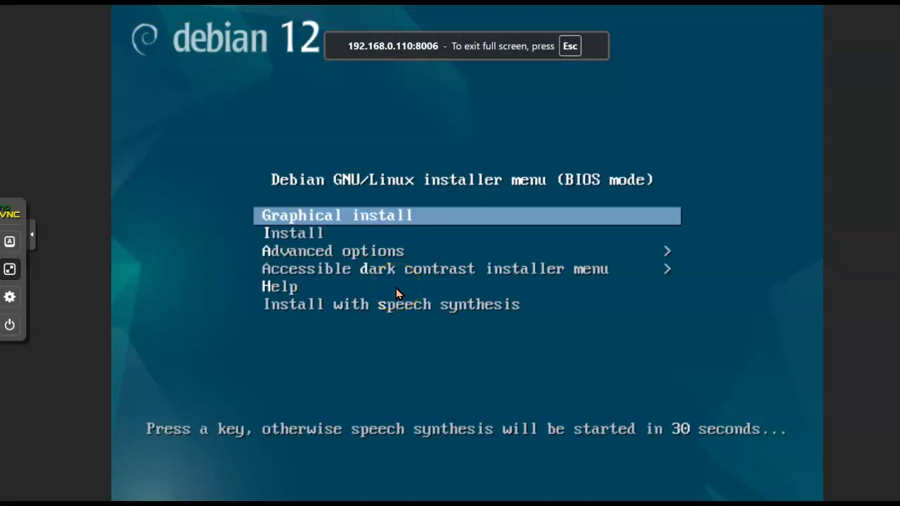
Launch the Graphical install from the Debian 12 installer menu.
left_click(441, 220)
key("Return")
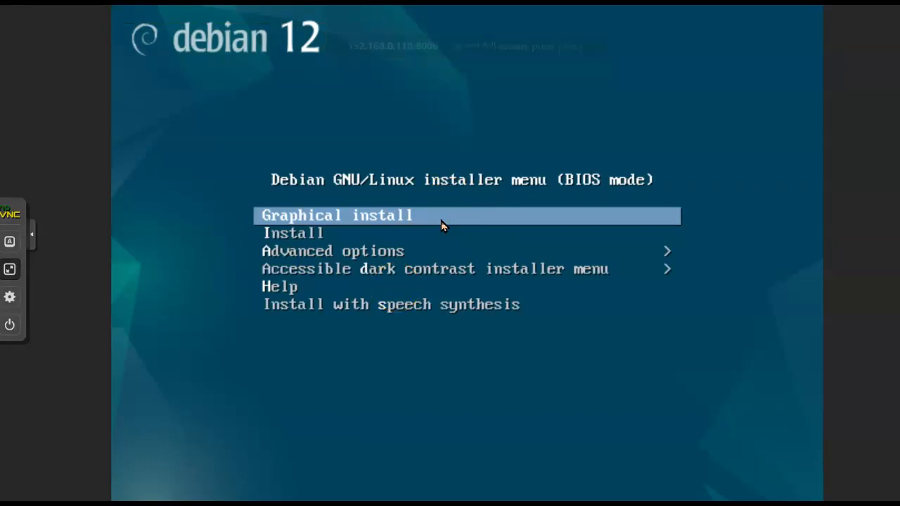
left_click(435, 237)
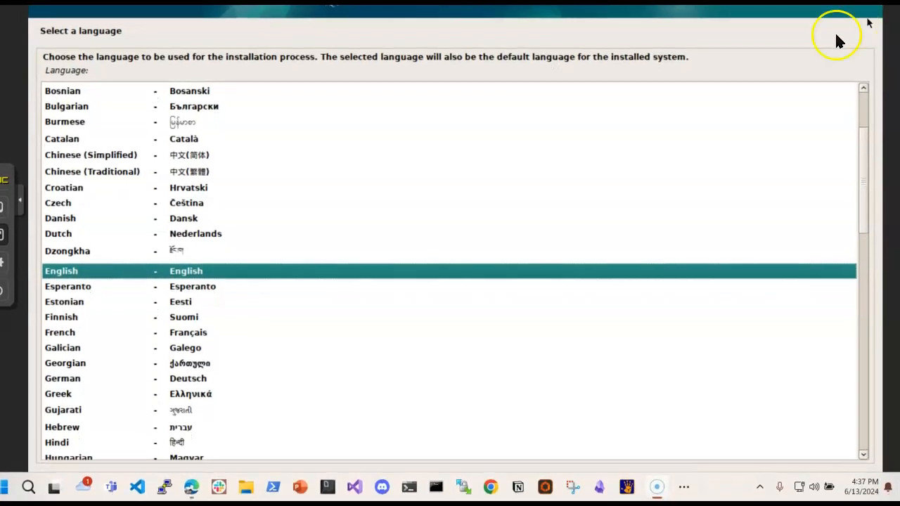
Accept English as the language, United States as the location and American English as the keymap.
left_click(847, 484)
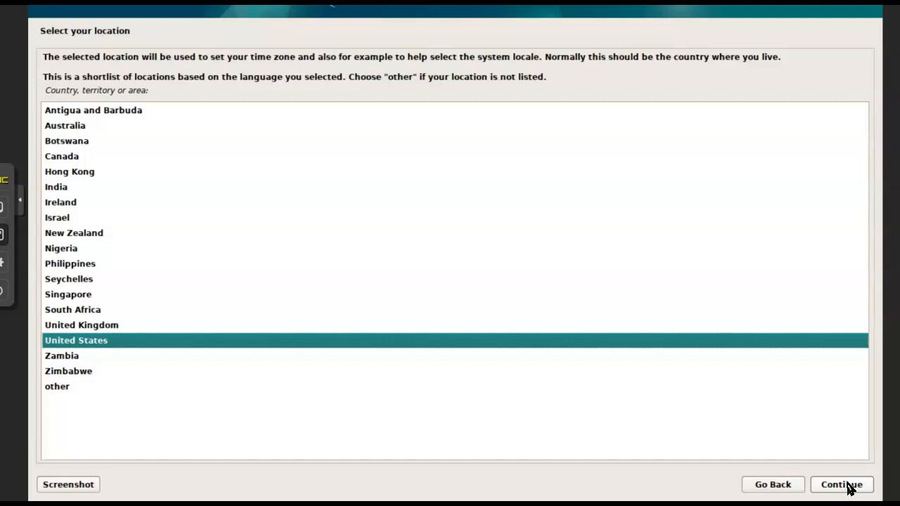
left_click(847, 485)
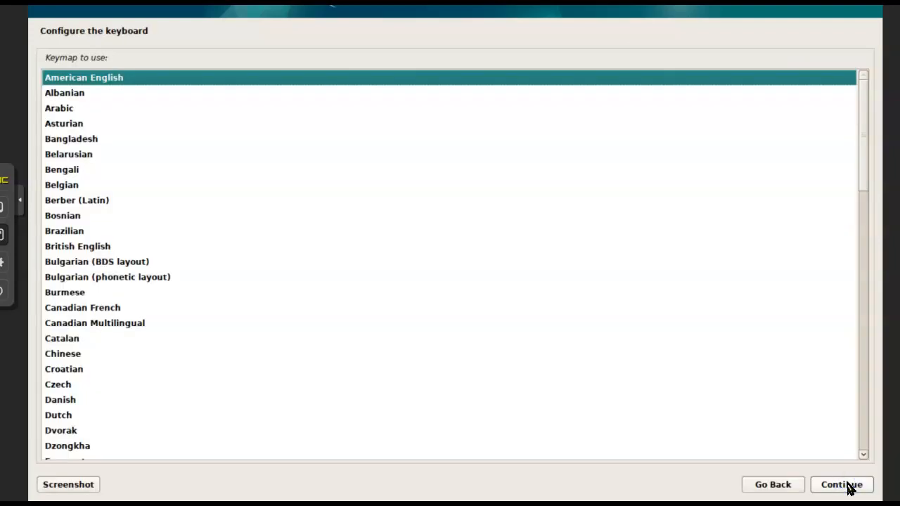
left_click(847, 485)
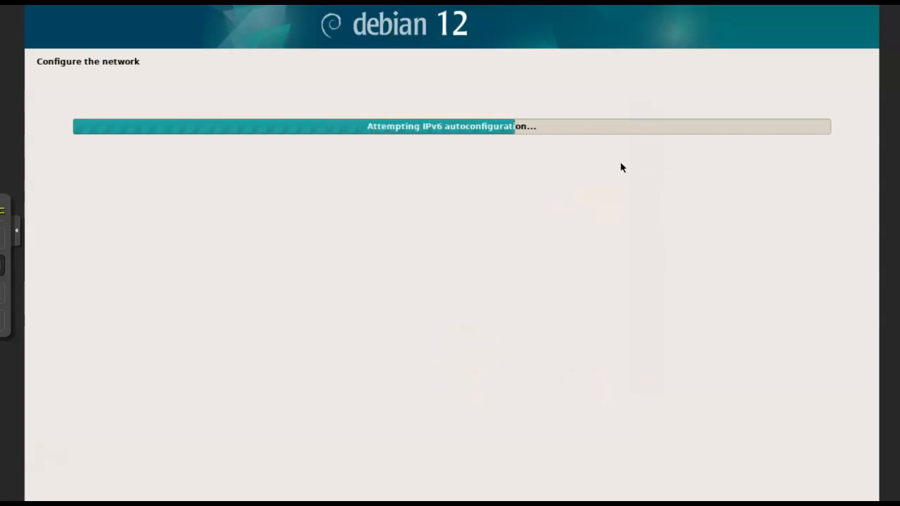
mouse_move(357, 188)
left_mouse_down()
mouse_move(414, 207)
mouse_move(482, 272)
mouse_move(347, 219)
mouse_move(378, 207)
left_mouse_up()
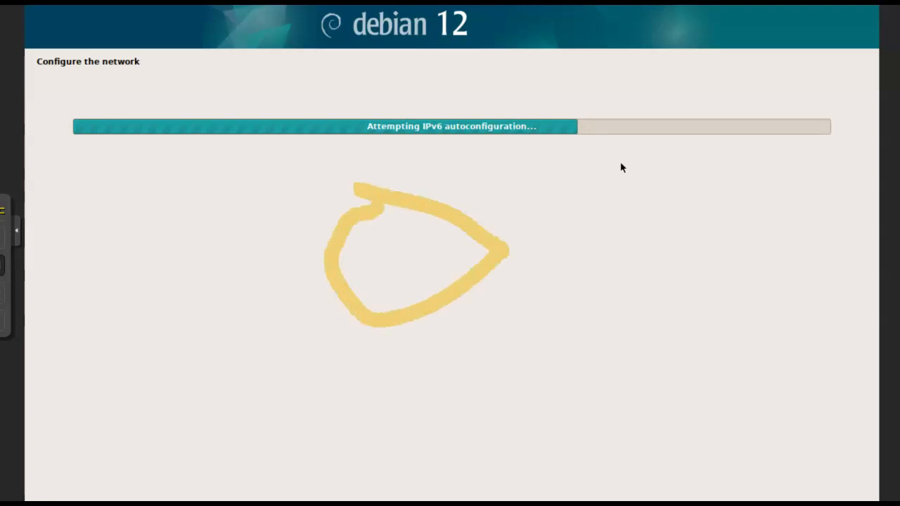
left_click_drag(466, 165, 252, 338)
left_click_drag(267, 181, 676, 372)
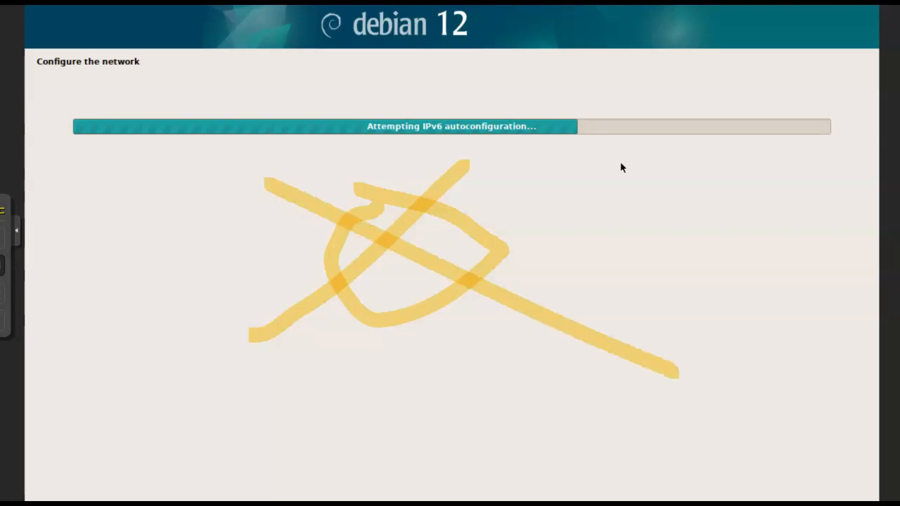
key("ctrl+z")
key("ctrl+z")
key("ctrl+z")
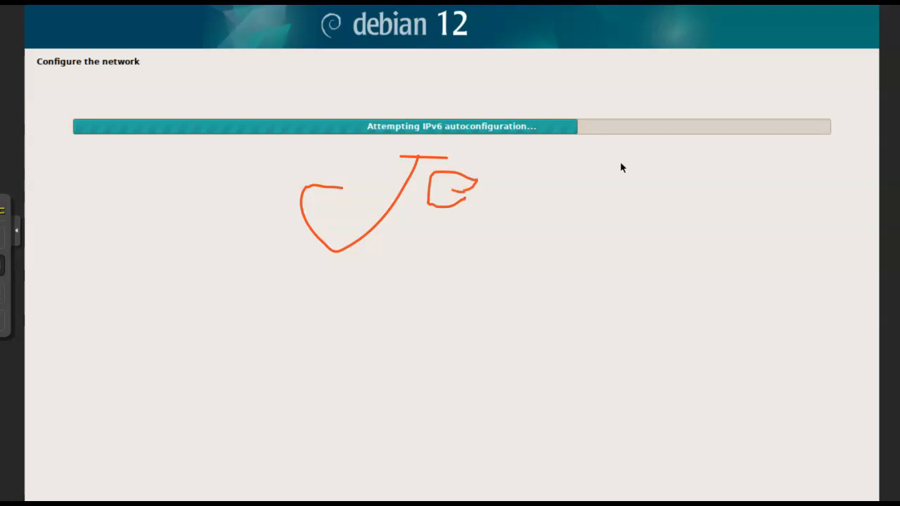
left_click_drag(490, 172, 524, 185)
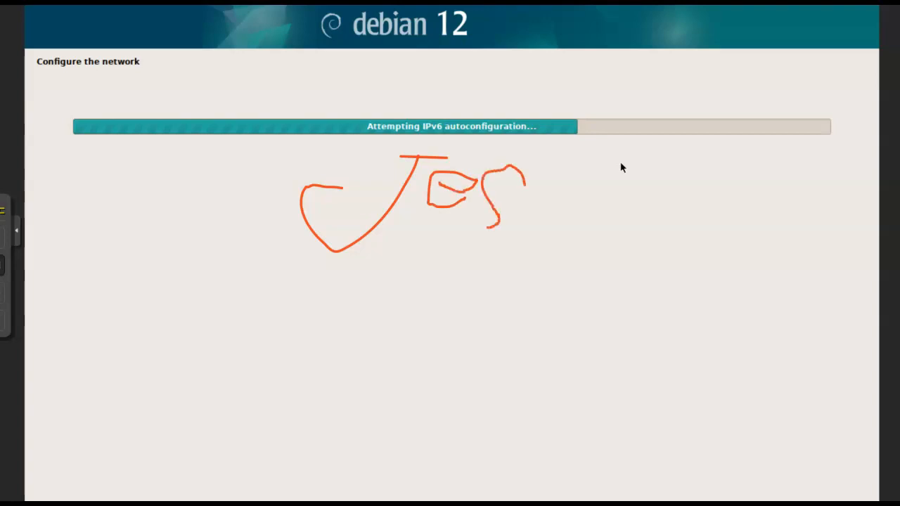
key("ctrl+z")
key("ctrl+z")
key("ctrl+z")
key("ctrl+z")
key("ctrl+z")
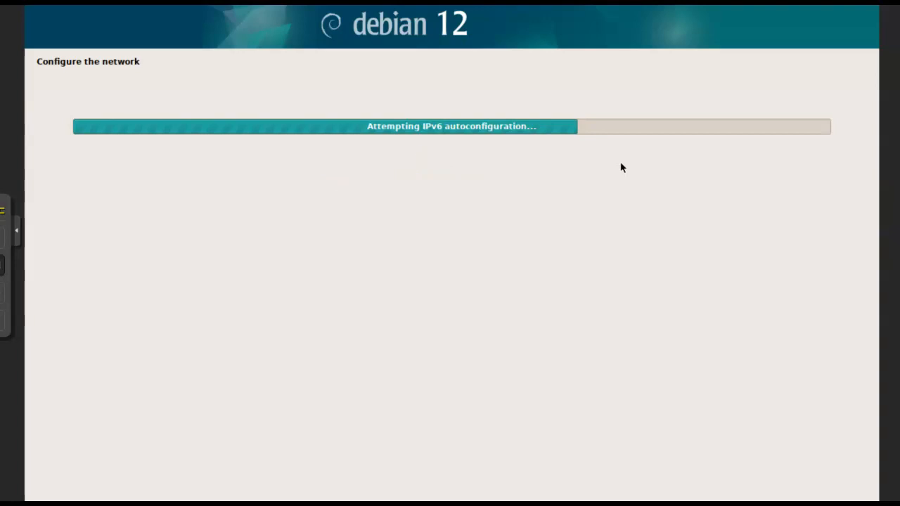
left_click(119, 156)
left_click_drag(633, 19, 629, 0)
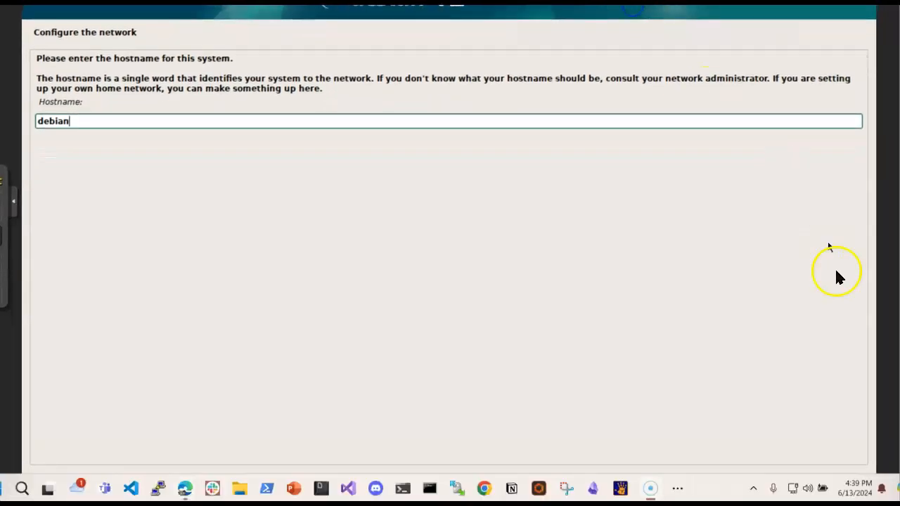
Keep debian as the hostname and leave the domain name blank.
left_click(828, 487)
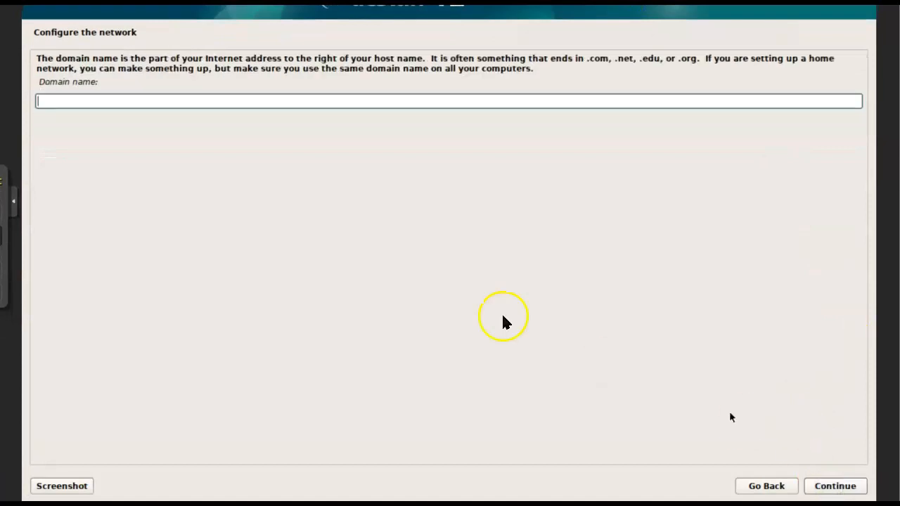
left_click(831, 490)
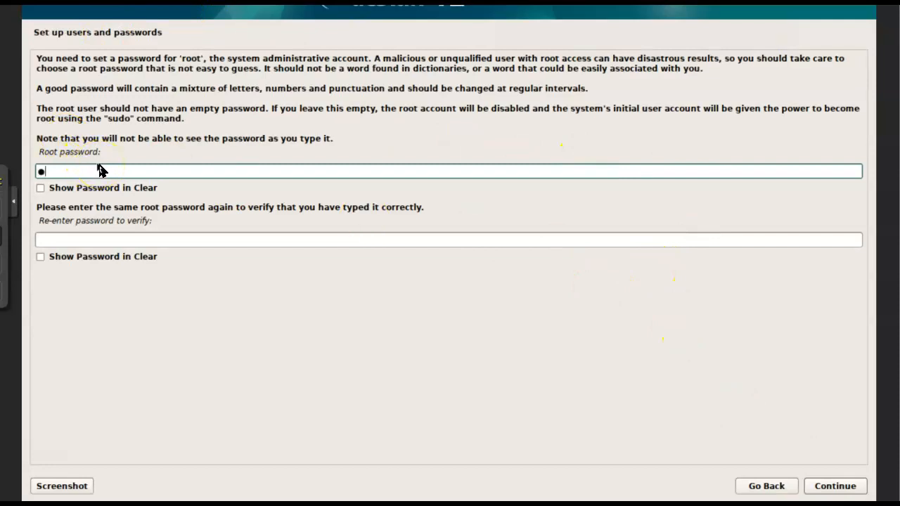
Enter the root password, repeat it for verification and submit it.
key("Tab")
key("Tab")
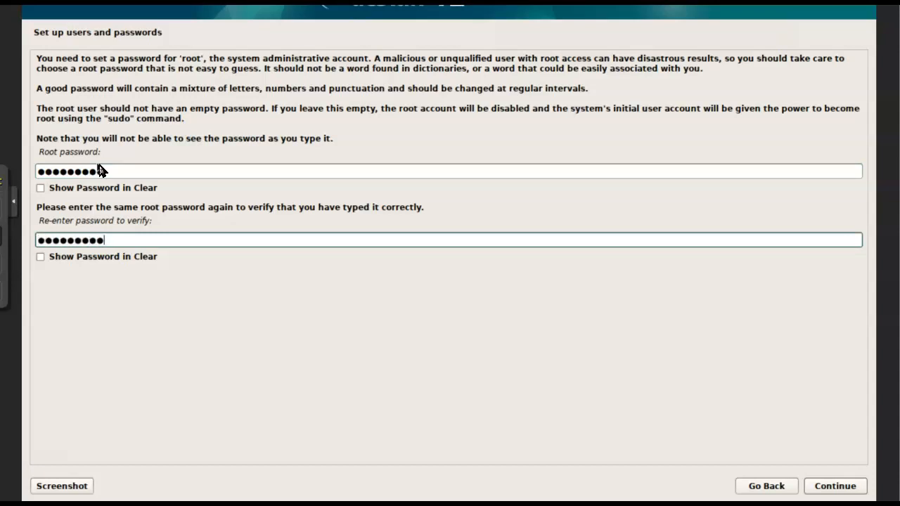
key("Return")
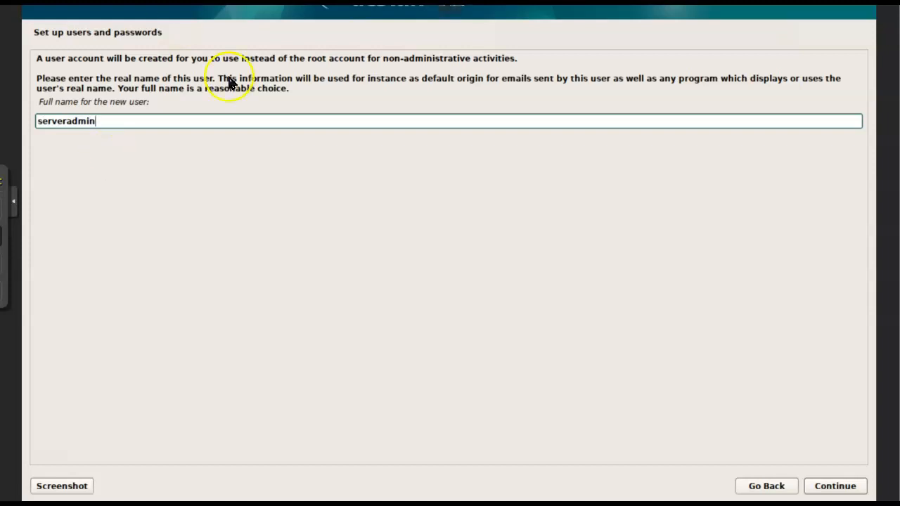
Create the new user account with serveradmin as both the full name and the username.
left_click(835, 485)
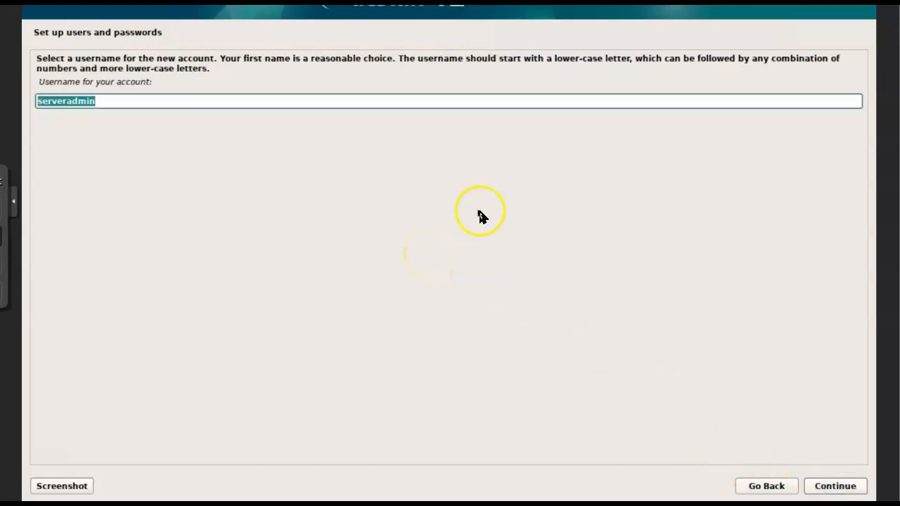
left_click(823, 484)
Enter the new user's account password, repeat it for verification and submit it.
left_click(60, 92)
type("●●●●●●●●●●")
key("Tab")
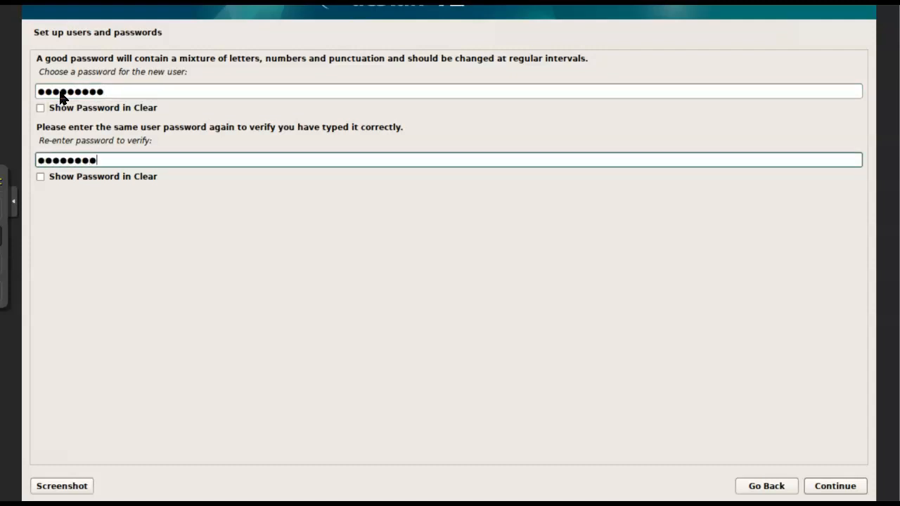
type("●●●●●●●●●●")
key("Return")
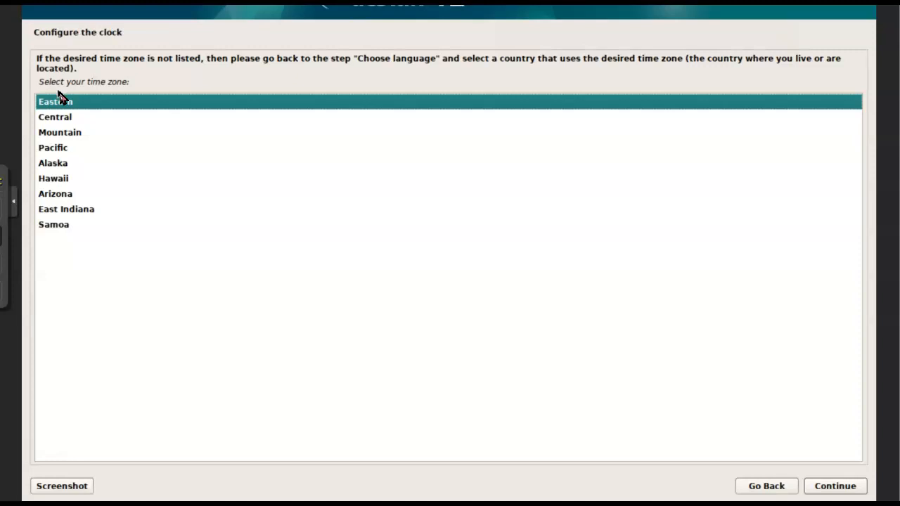
Set the system time zone to Pacific.
left_click(88, 147)
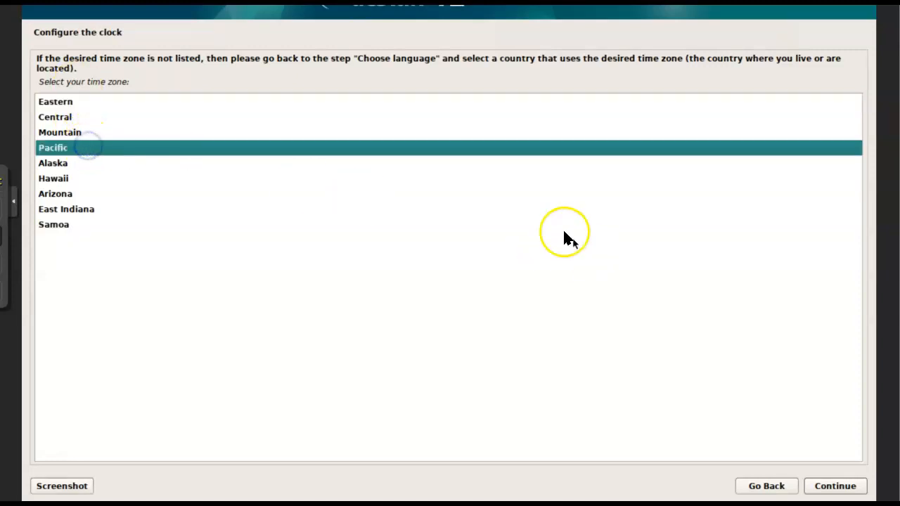
left_click(832, 485)
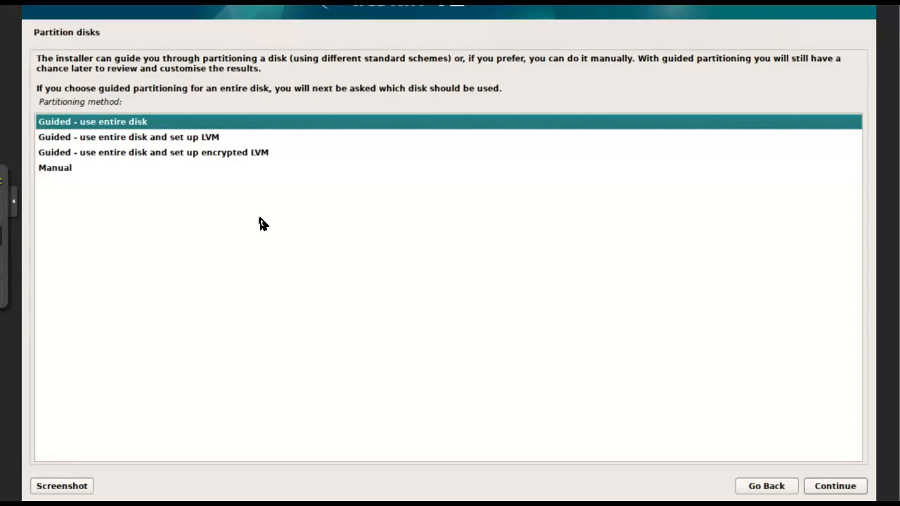
Set up guided partitioning of the entire QEMU hard disk (sda) with all files in one partition.
left_click(116, 121)
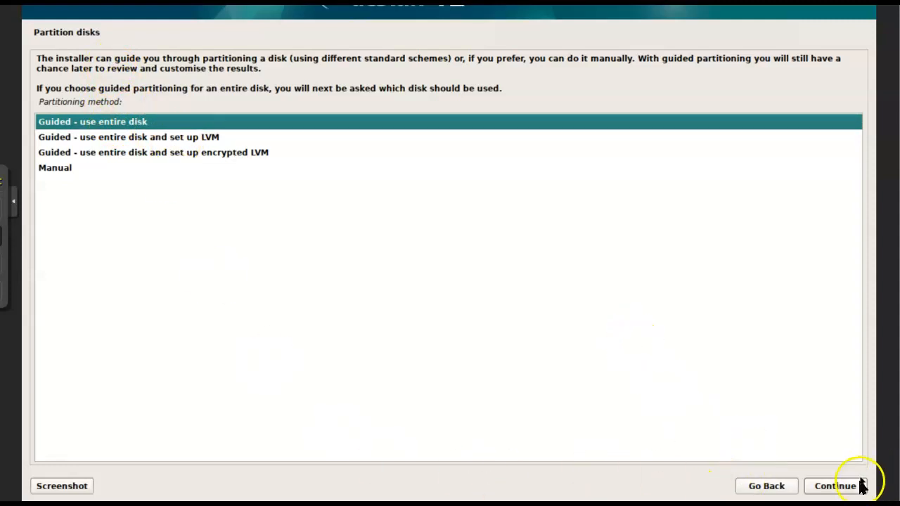
left_click(836, 487)
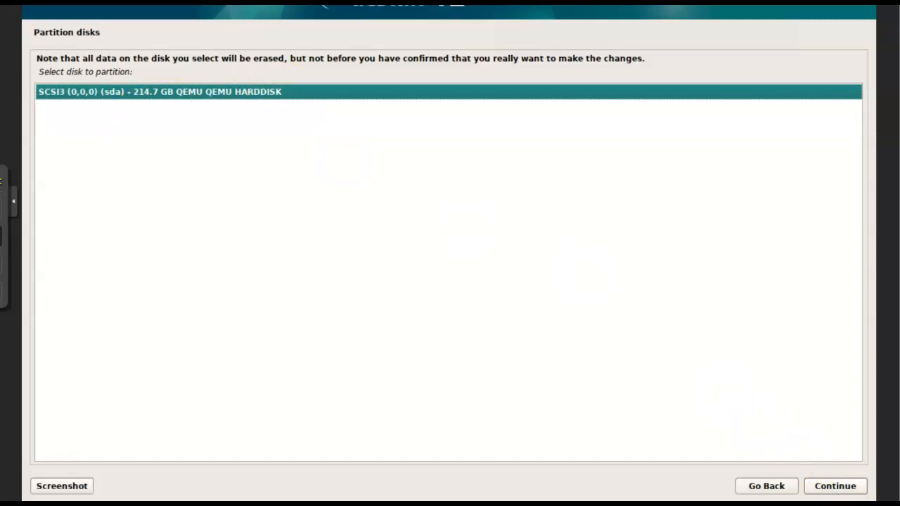
left_click(847, 488)
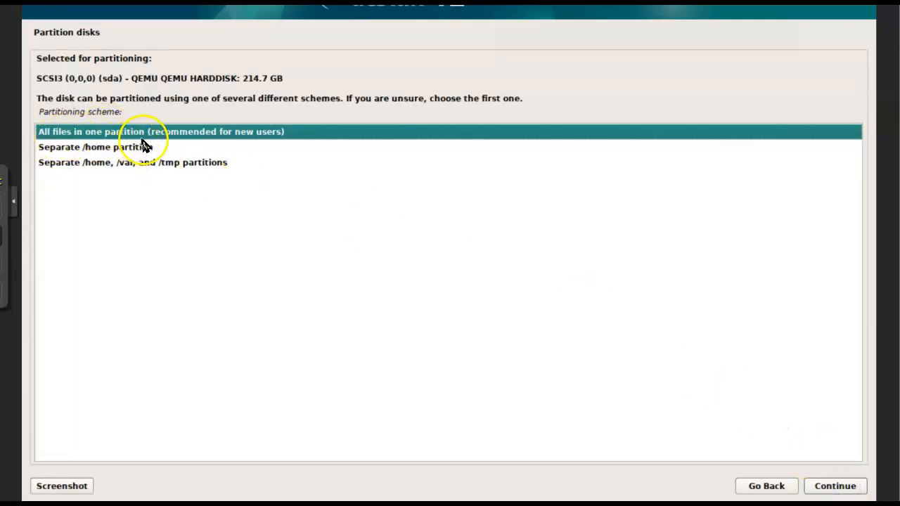
left_click(862, 485)
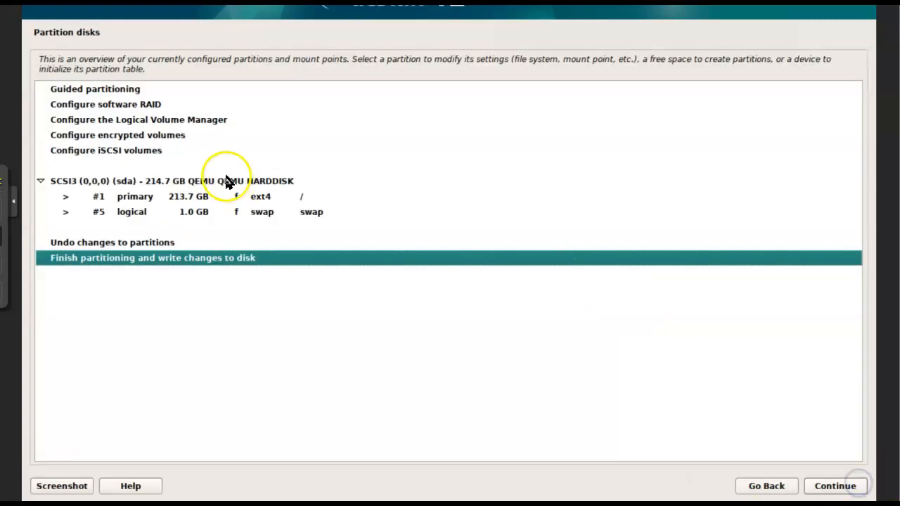
Finish partitioning and agree to write the changes to the disk.
left_click(831, 492)
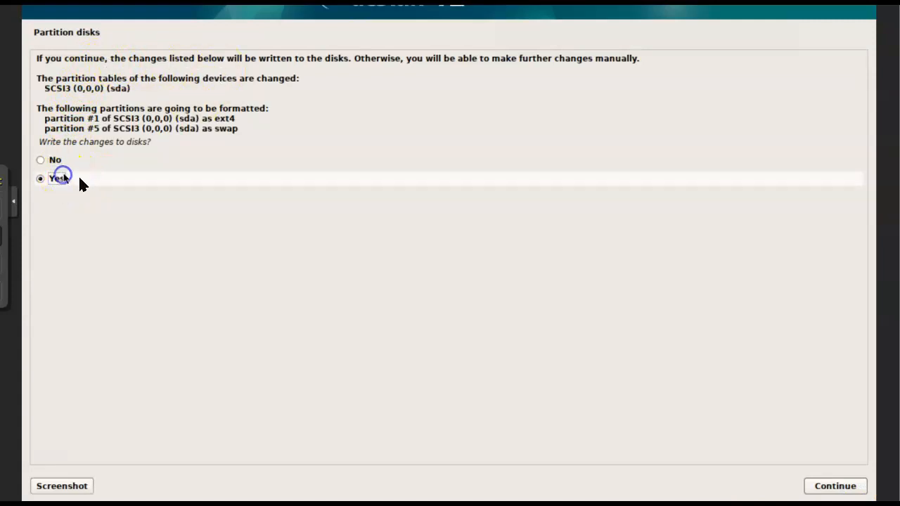
left_click(840, 490)
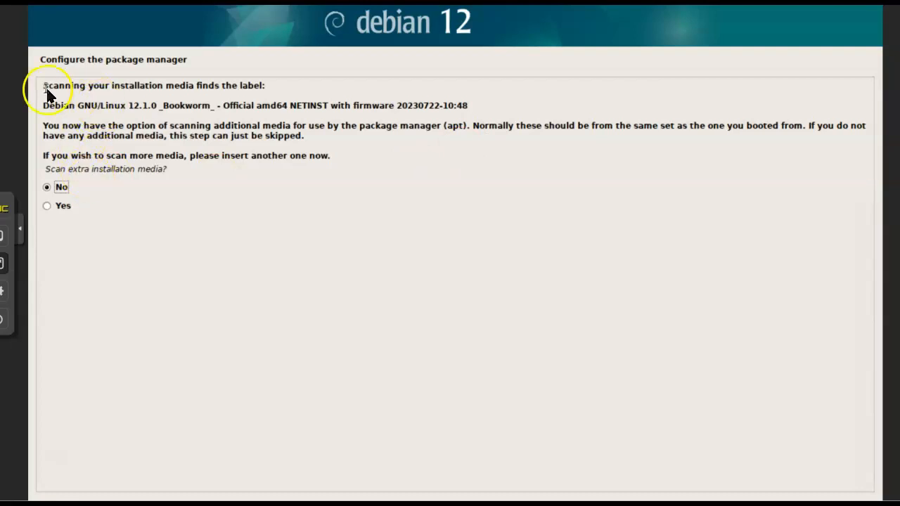
Configure the package manager without extra installation media, using the United States mirror deb.debian.org and no HTTP proxy.
left_click_drag(166, 85, 230, 85)
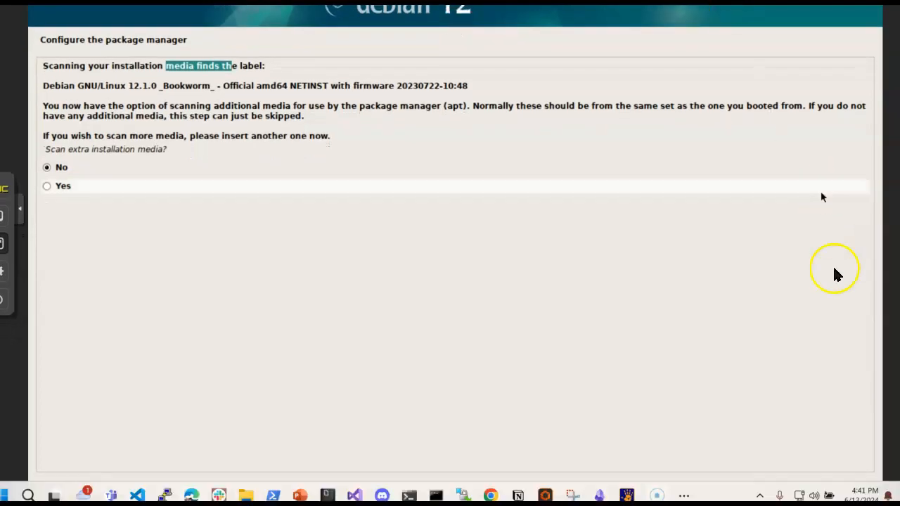
left_click(843, 490)
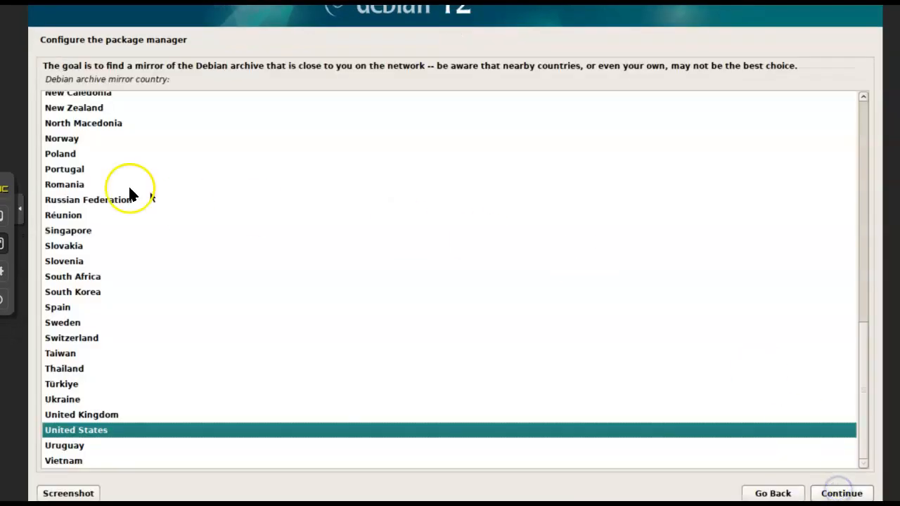
left_click(836, 493)
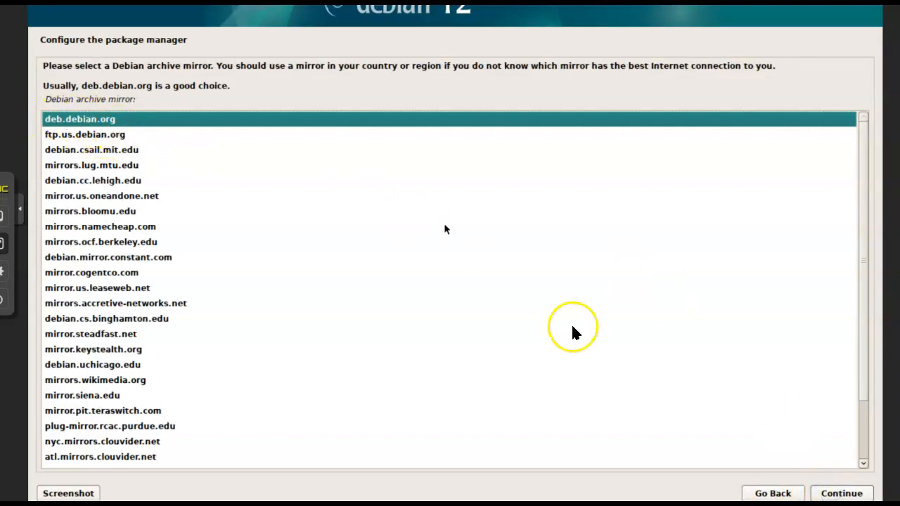
left_click(836, 492)
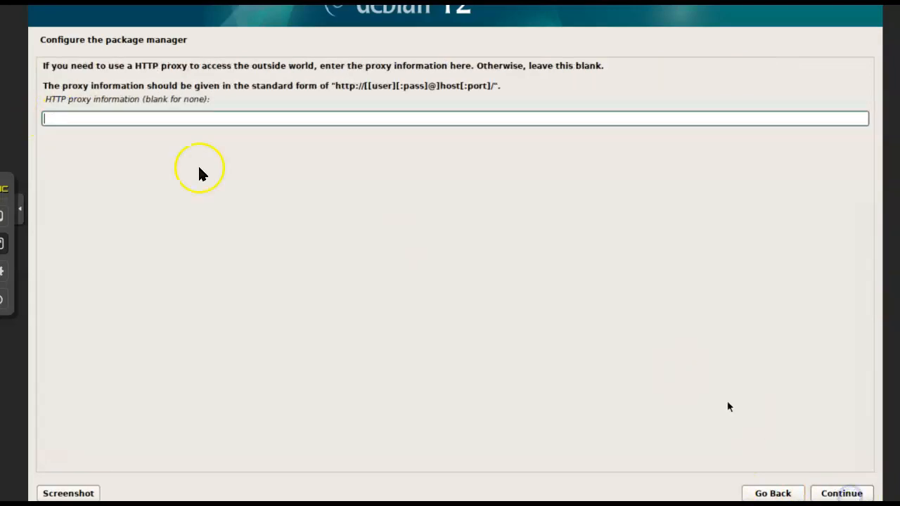
left_click(819, 492)
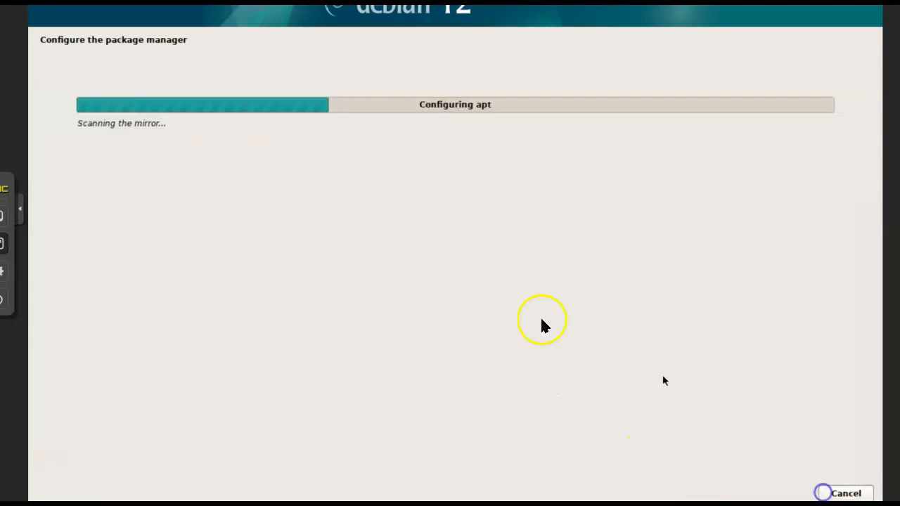
left_click(277, 223)
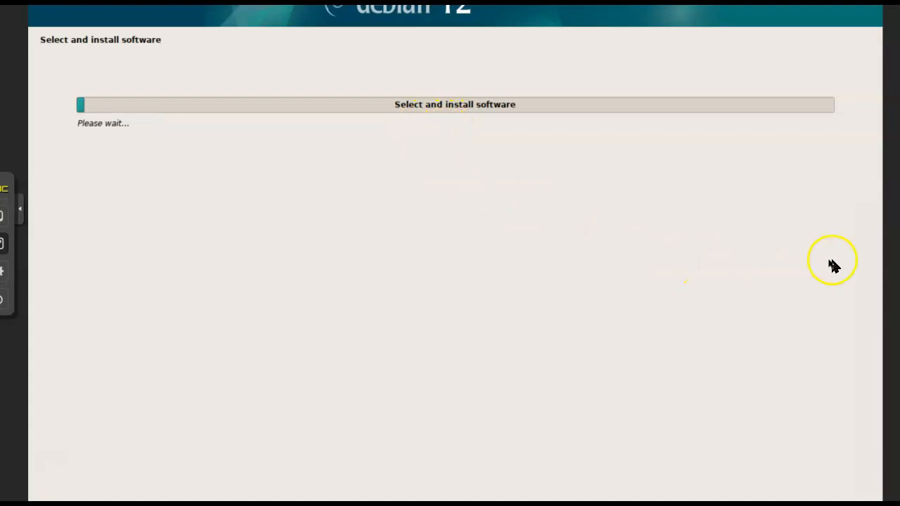
left_click_drag(371, 170, 364, 273)
left_click_drag(467, 171, 437, 303)
left_click_drag(387, 206, 507, 228)
left_click_drag(324, 250, 510, 279)
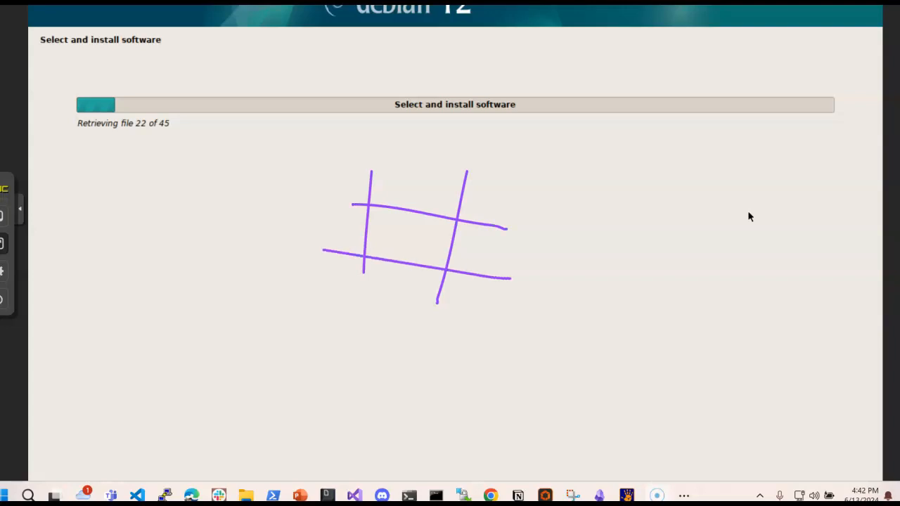
left_click_drag(326, 159, 353, 197)
left_click_drag(414, 284, 419, 311)
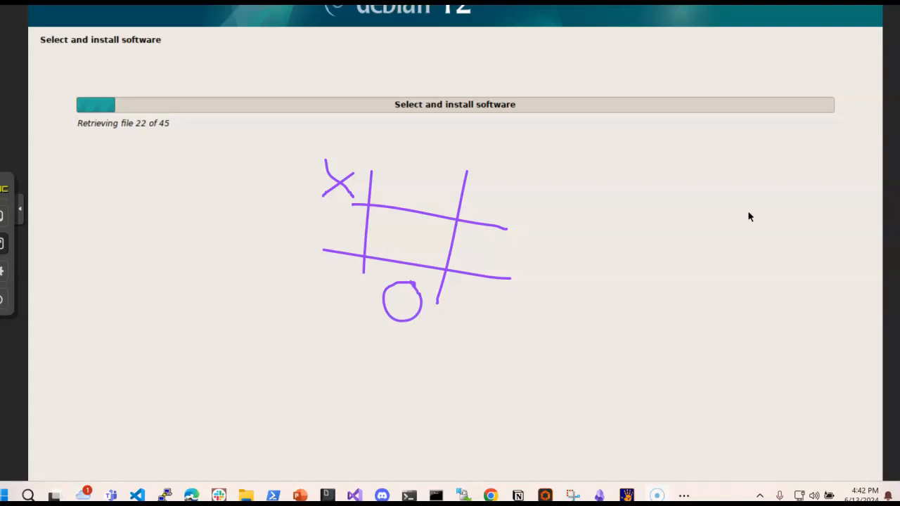
mouse_move(353, 267)
left_mouse_down()
mouse_move(300, 294)
mouse_move(353, 305)
left_mouse_up()
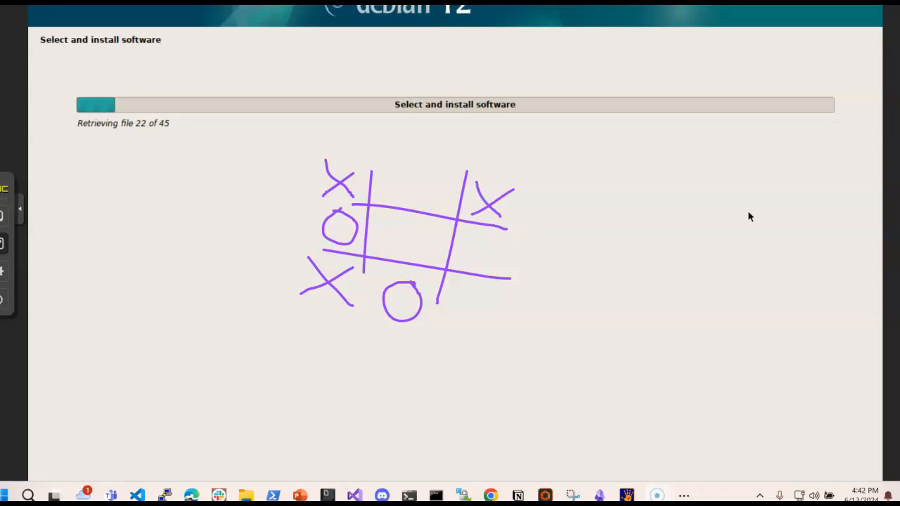
mouse_move(417, 165)
left_mouse_down()
mouse_move(392, 175)
mouse_move(406, 171)
left_mouse_up()
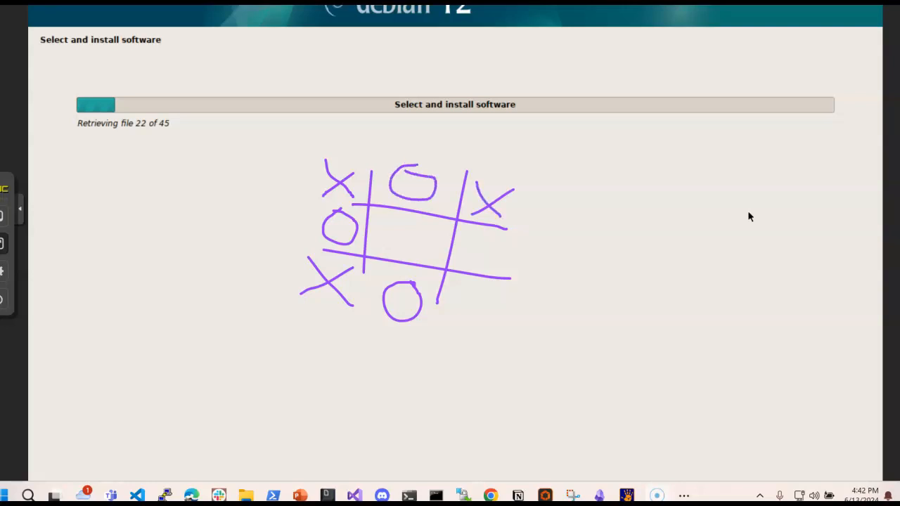
left_click_drag(433, 226, 386, 253)
left_click_drag(387, 211, 425, 256)
left_click_drag(274, 295, 568, 192)
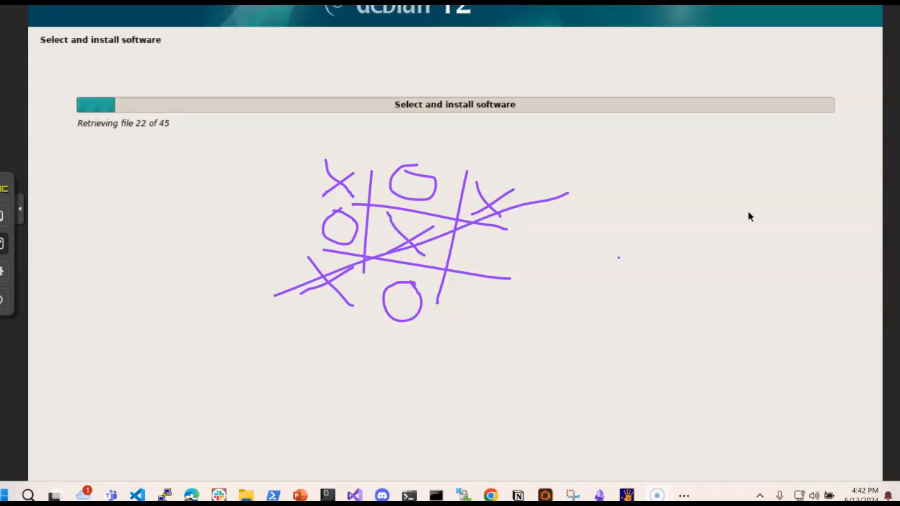
key("ctrl+z")
key("ctrl+z")
key("ctrl+z")
key("ctrl+z")
key("ctrl+z")
key("ctrl+z")
key("ctrl+z")
key("ctrl+z")
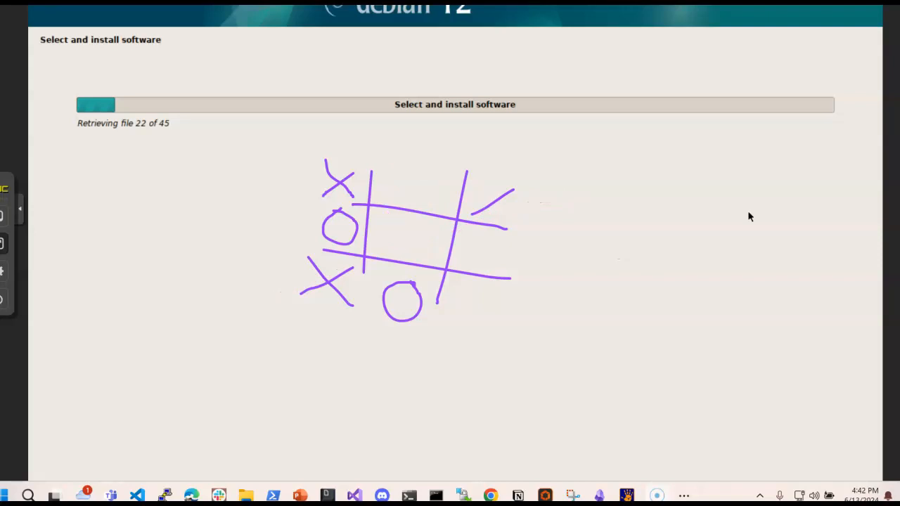
key("ctrl+z")
key("ctrl+z")
key("ctrl+z")
key("ctrl+z")
key("ctrl+z")
key("ctrl+z")
key("ctrl+z")
key("ctrl+z")
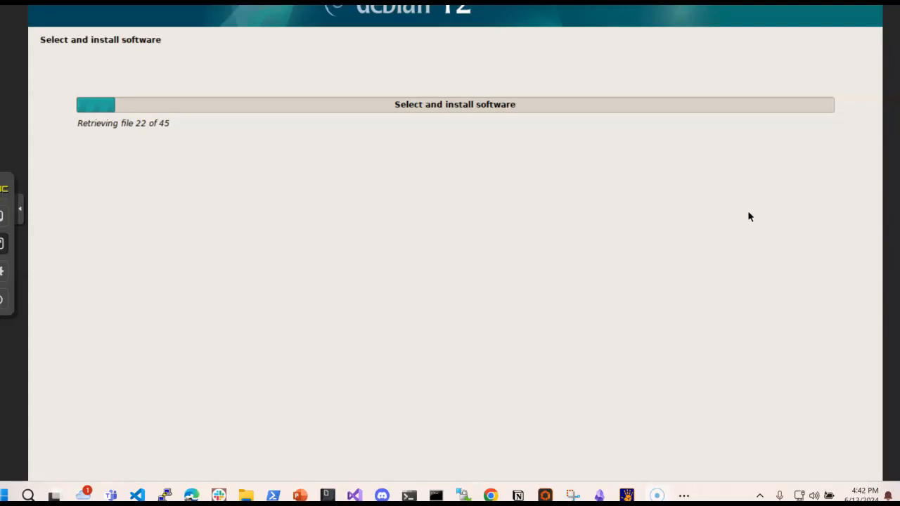
left_click_drag(77, 138, 192, 143)
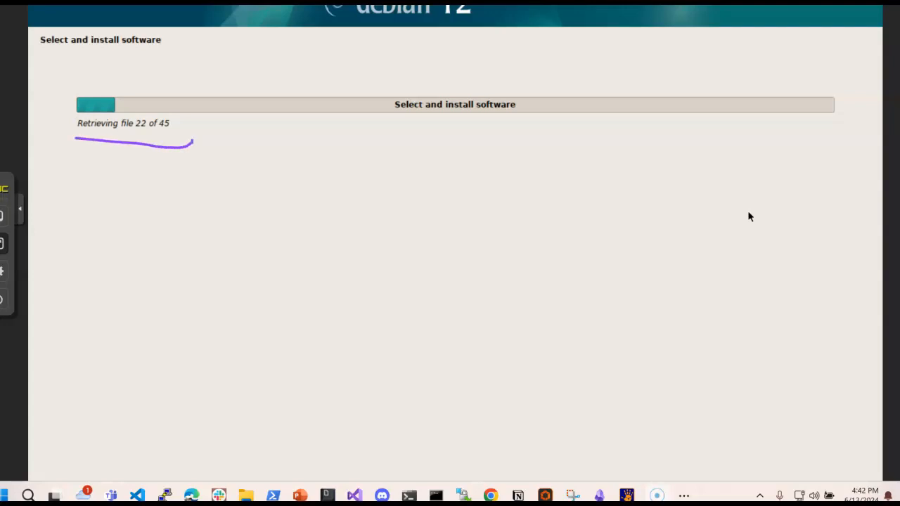
mouse_move(103, 97)
left_mouse_down()
mouse_move(116, 87)
mouse_move(231, 83)
mouse_move(361, 88)
mouse_move(667, 120)
mouse_move(789, 101)
left_mouse_up()
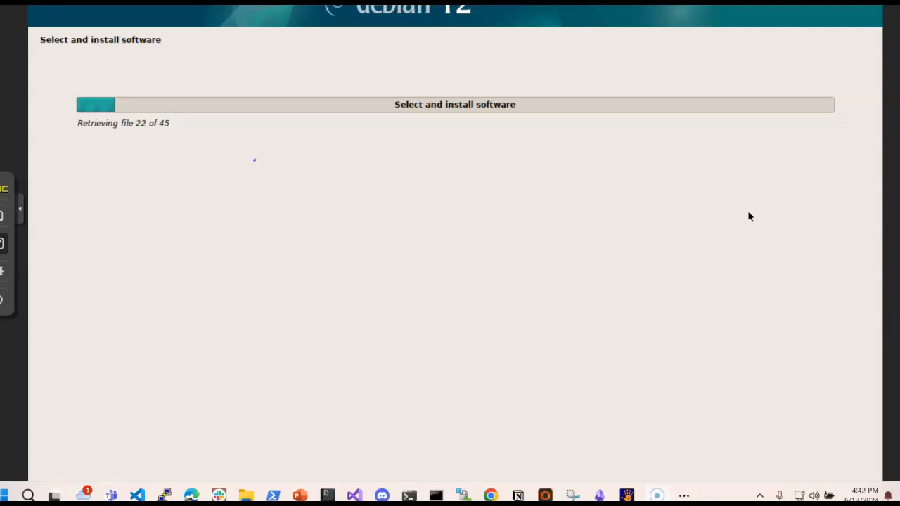
mouse_move(117, 76)
left_mouse_down()
mouse_move(77, 72)
mouse_move(154, 143)
mouse_move(104, 38)
left_mouse_up()
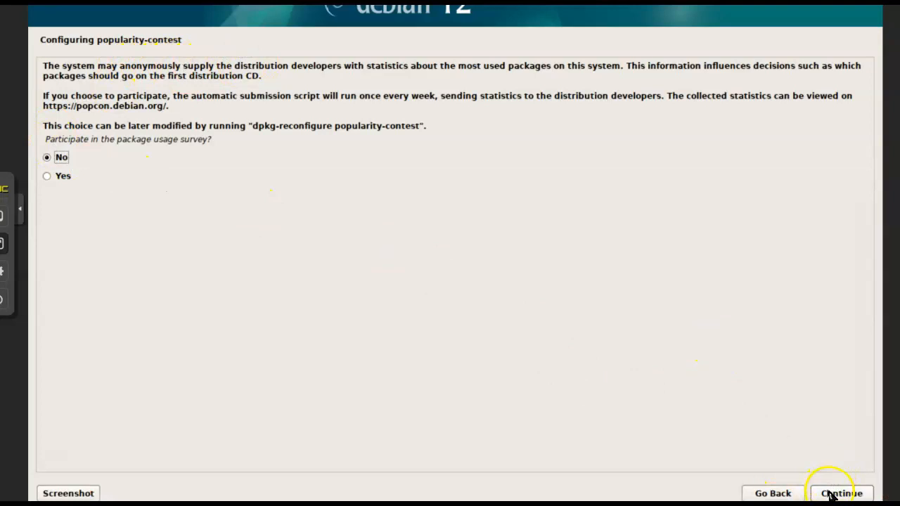
Decline the package usage survey and install only the SSH server and standard system utilities, without the Debian desktop environment or GNOME.
left_click(842, 493)
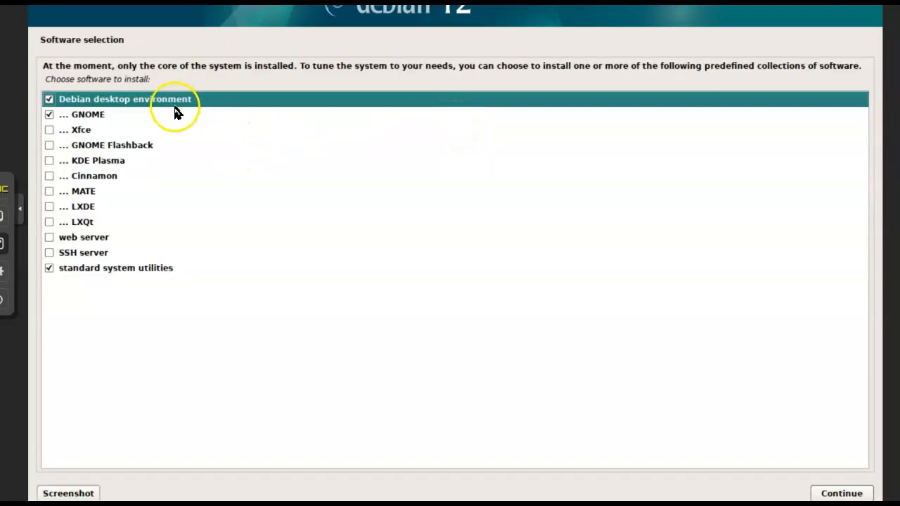
left_click(50, 100)
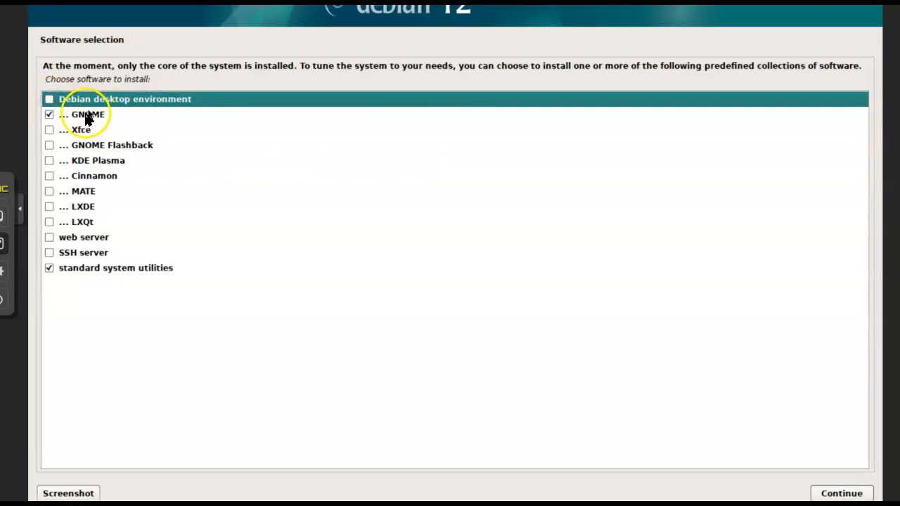
left_click(86, 114)
left_click(49, 115)
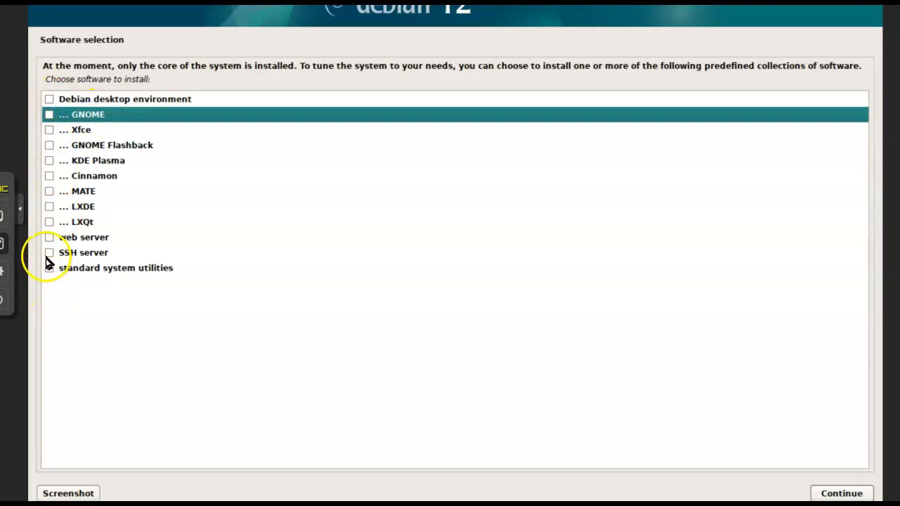
left_click(49, 252)
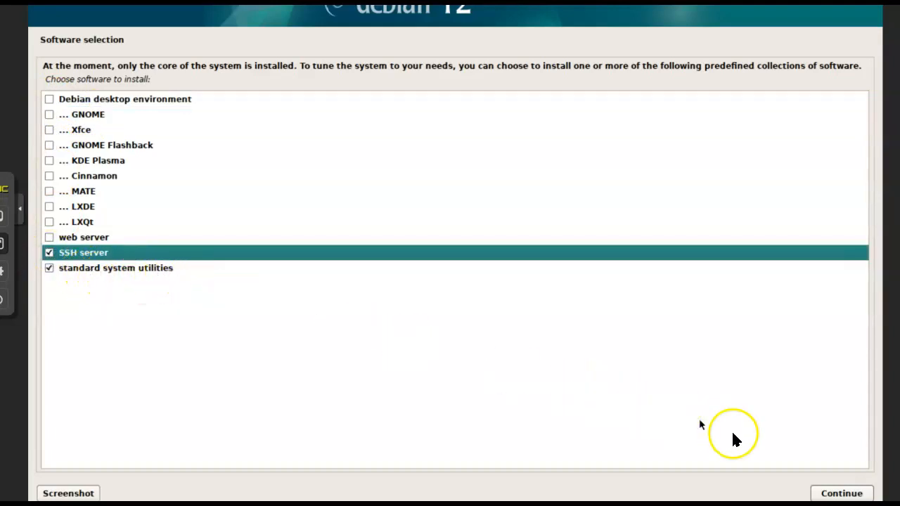
left_click(824, 491)
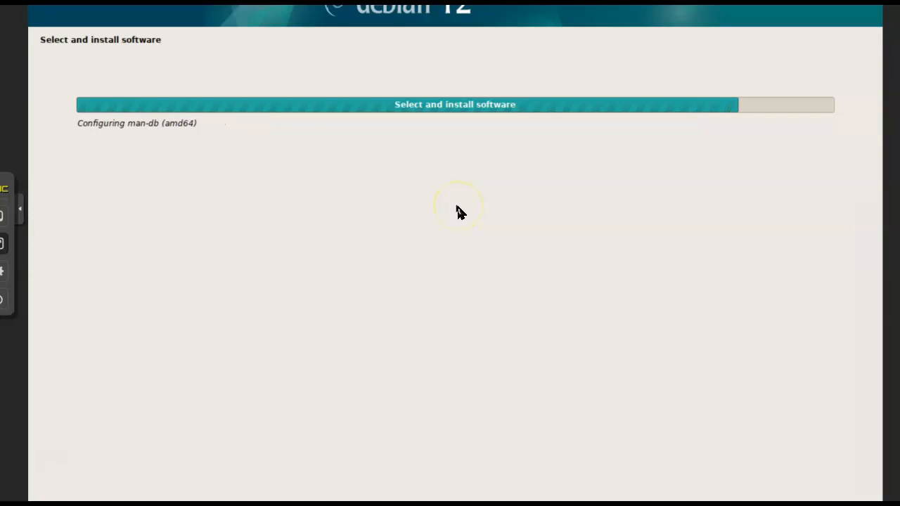
mouse_move(448, 194)
left_mouse_down()
mouse_move(474, 247)
mouse_move(636, 245)
left_mouse_up()
left_click_drag(521, 169, 510, 212)
left_click_drag(596, 165, 565, 223)
key("Escape")
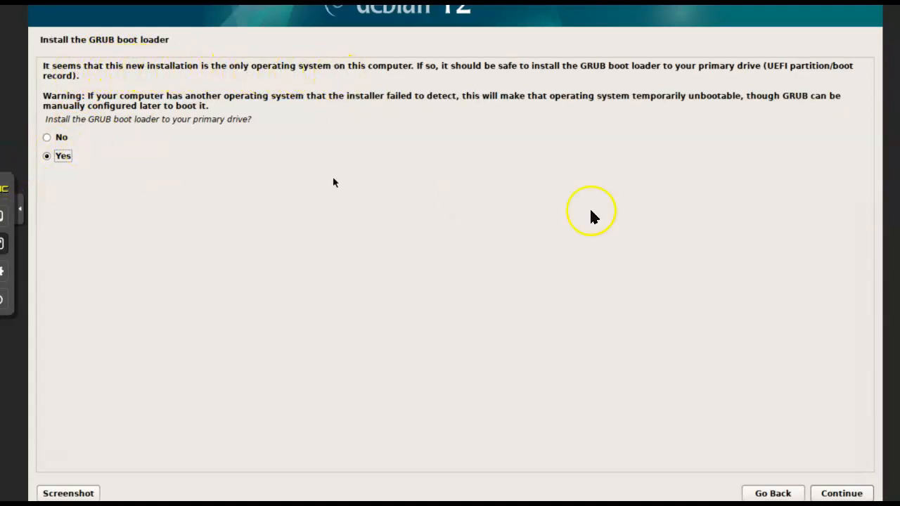
Install the GRUB boot loader to the primary drive, using /dev/sda as the device.
left_click(841, 493)
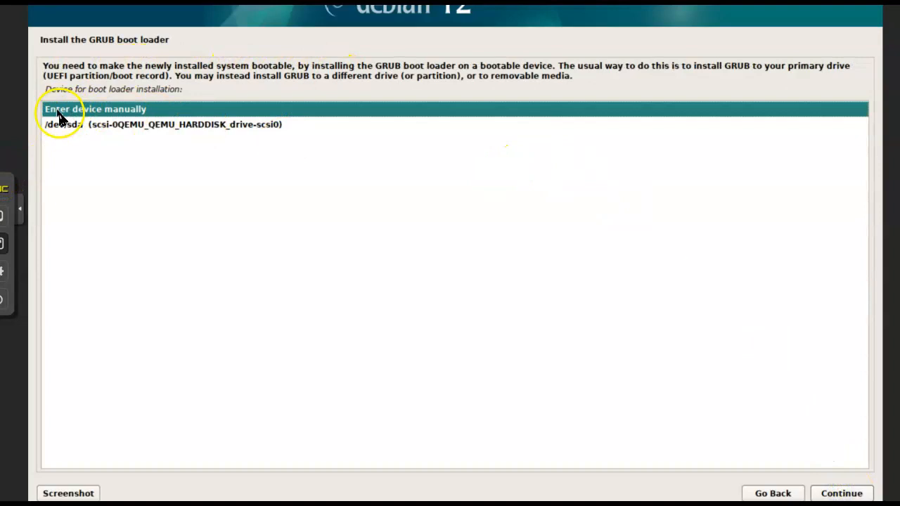
left_click(95, 125)
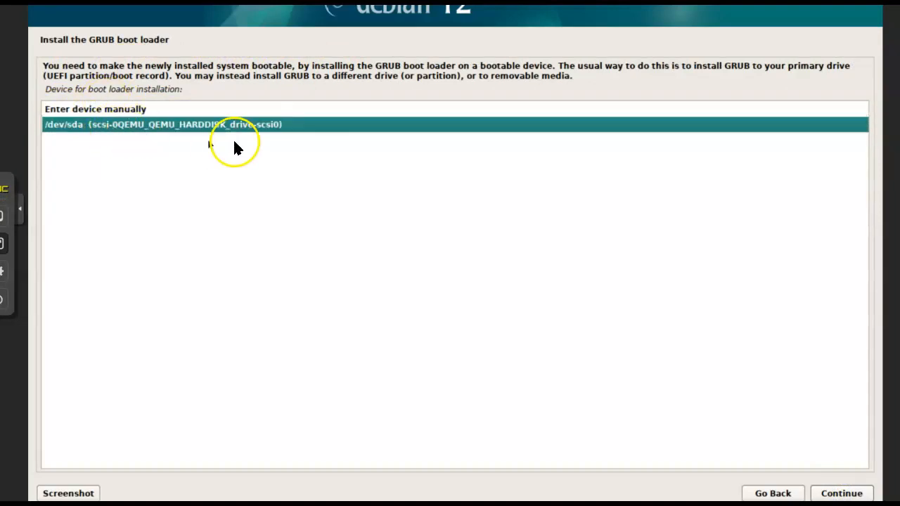
left_click(830, 490)
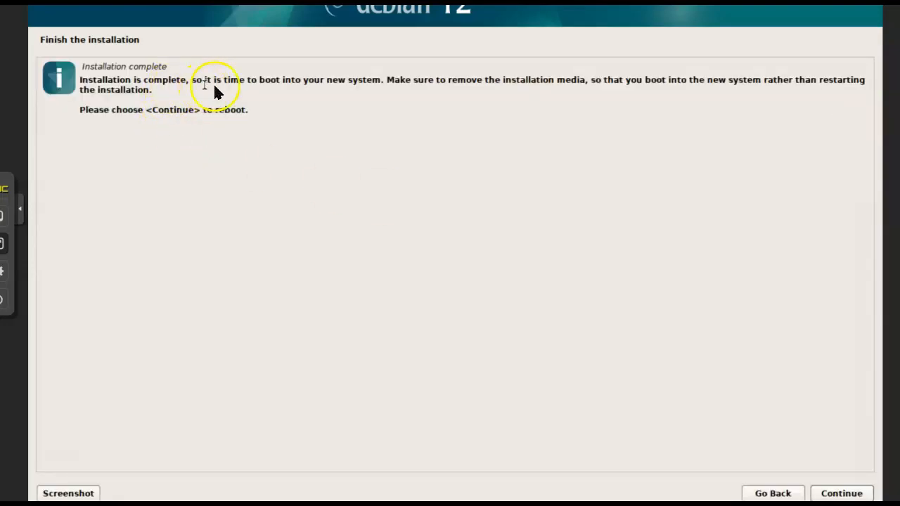
Exit the full-screen console and remove the CD/DVD drive (ide2) from the ludus-test virtual machine's hardware.
left_click_drag(451, 81, 588, 80)
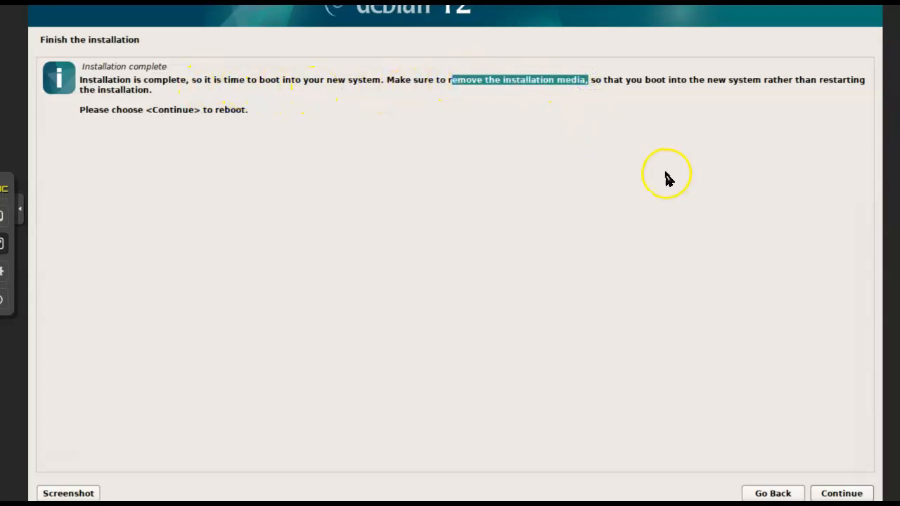
left_click(3, 246)
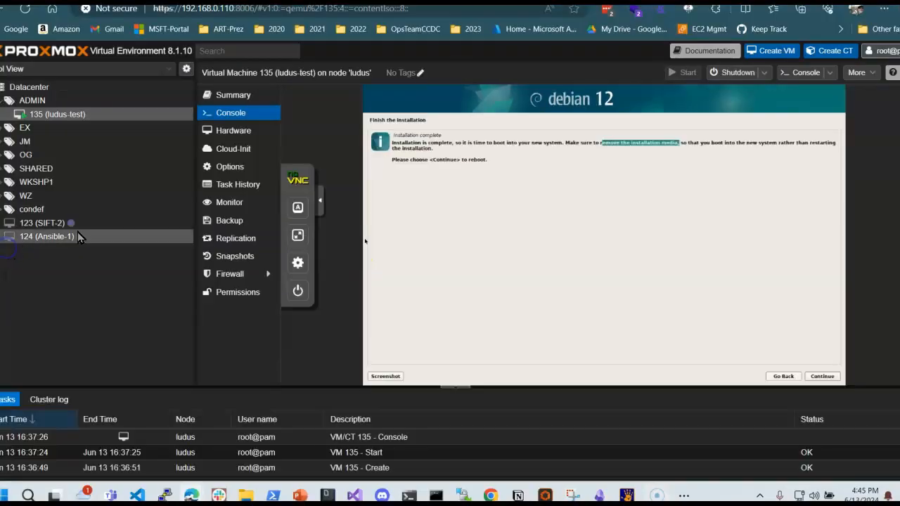
left_click(236, 133)
left_click(450, 207)
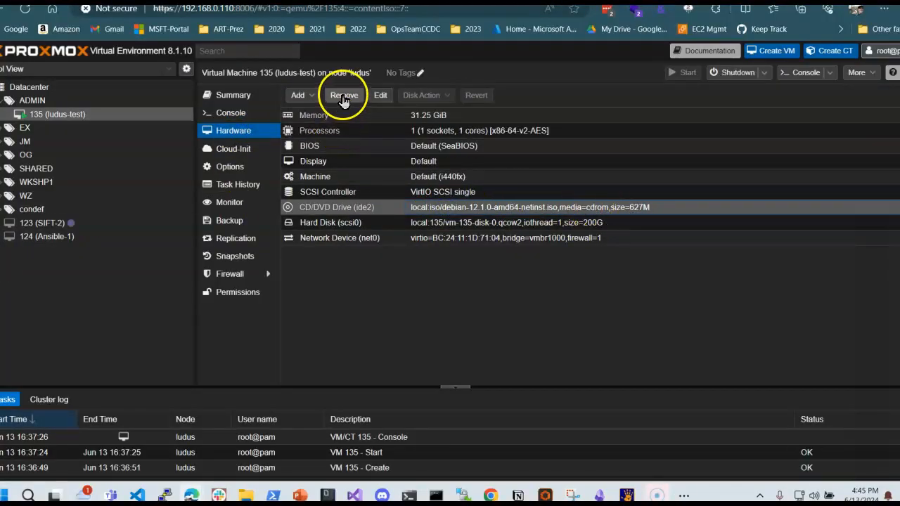
left_click(344, 95)
left_click(429, 288)
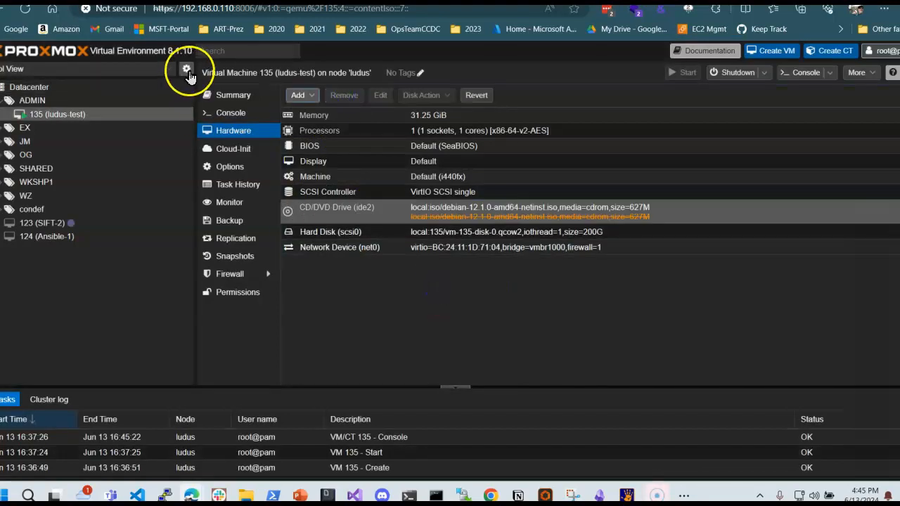
Finish the installation from the console by rebooting the virtual machine, and recheck its hardware list.
left_click(227, 112)
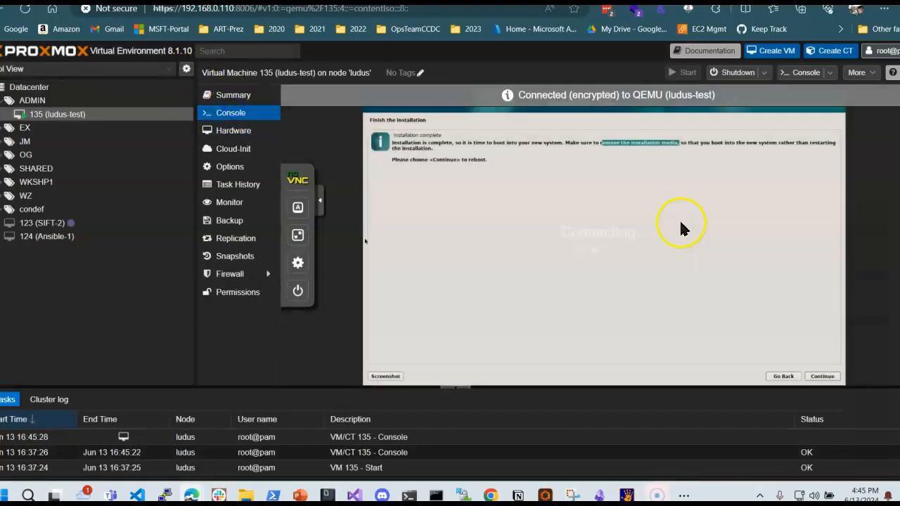
left_click(817, 377)
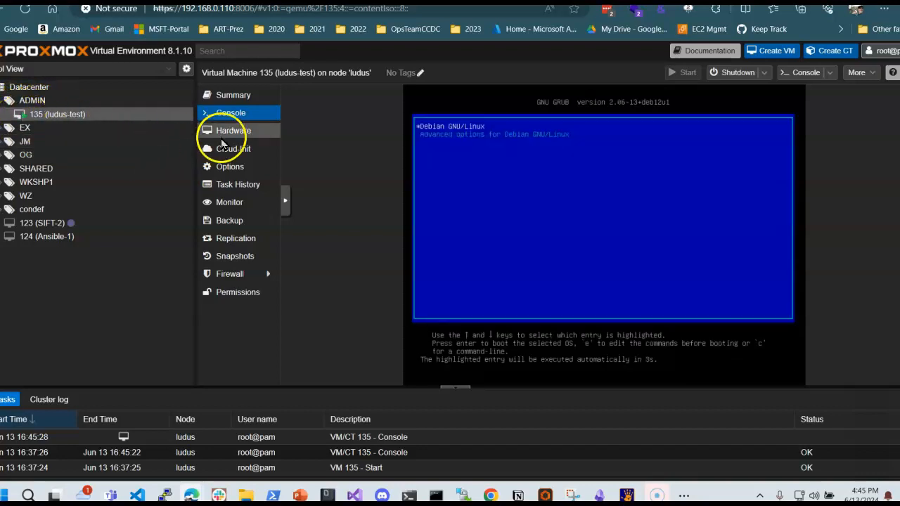
left_click(227, 135)
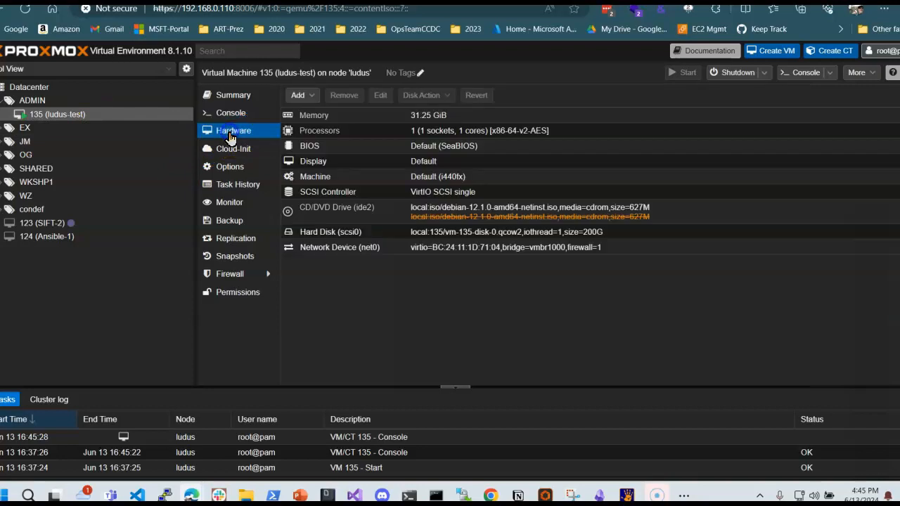
left_click(232, 115)
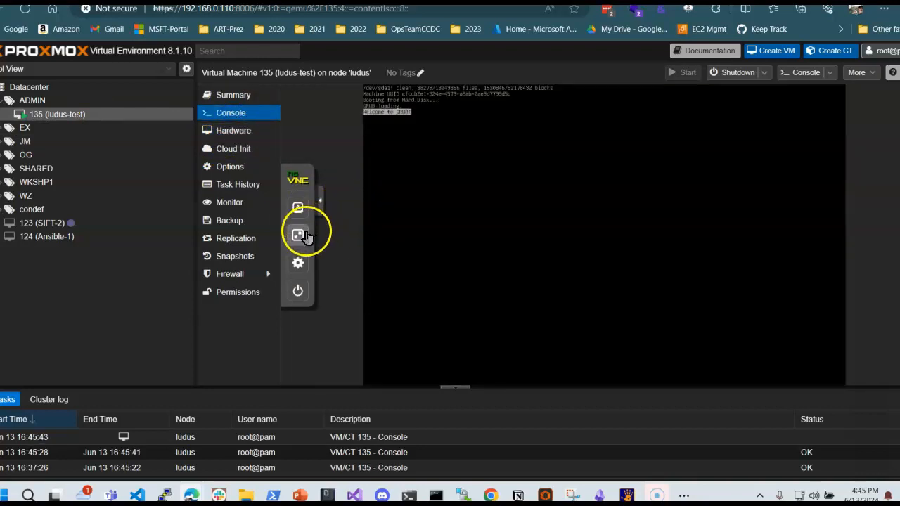
Show the virtual machine's console full screen and log in as serveradmin with the account password.
left_click(300, 234)
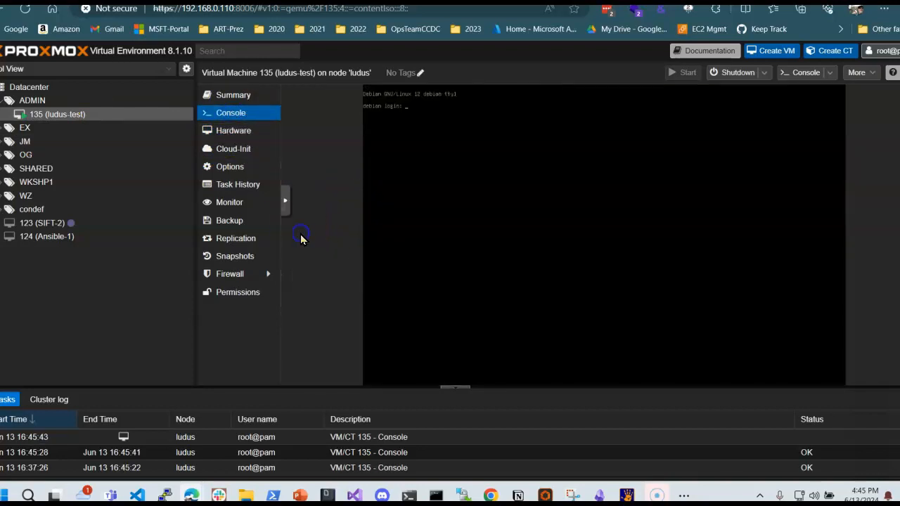
left_click(284, 202)
left_click(297, 236)
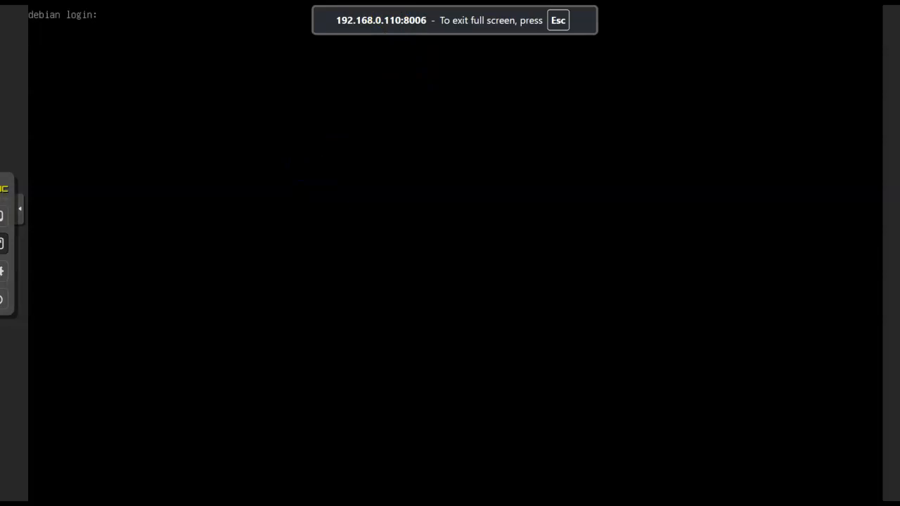
left_click(214, 61)
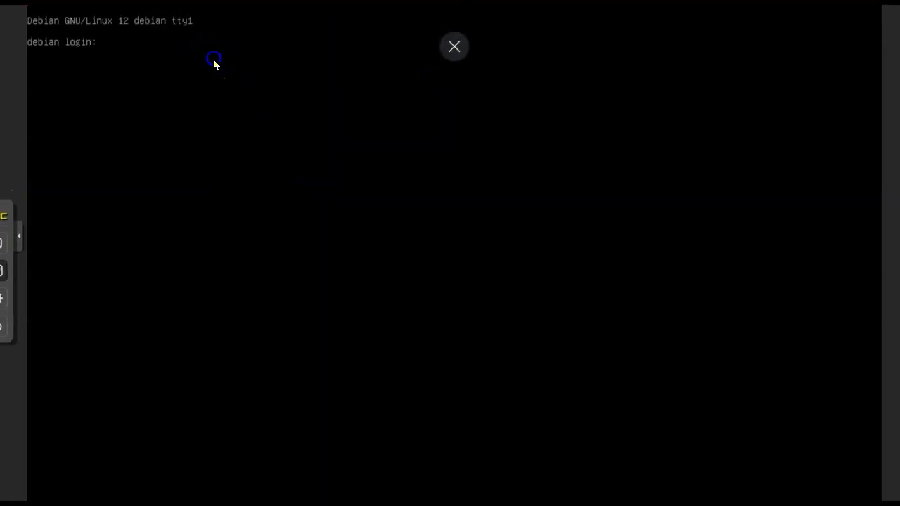
type("serveradmin")
key("Return")
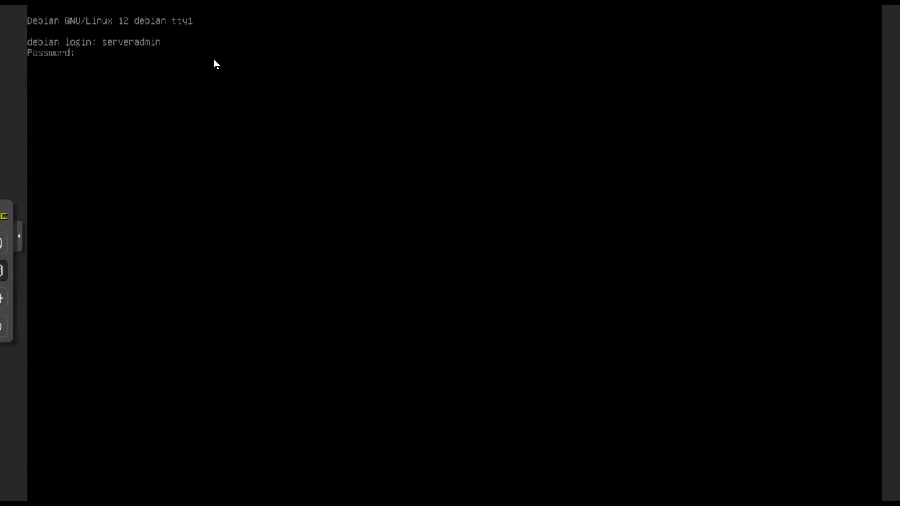
key("Return")
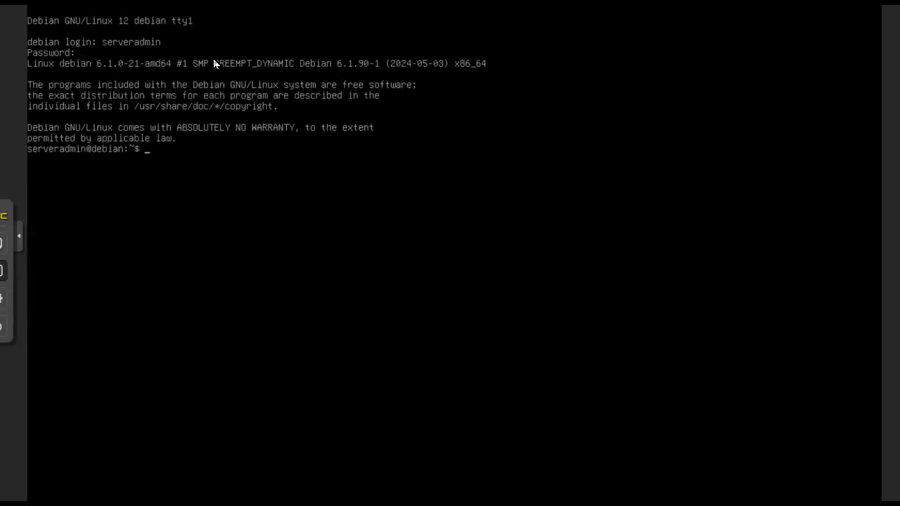
Switch to the root account with su root and its password, and open /etc/ssh/sshd_config in nano.
type("su root")
key("Return")
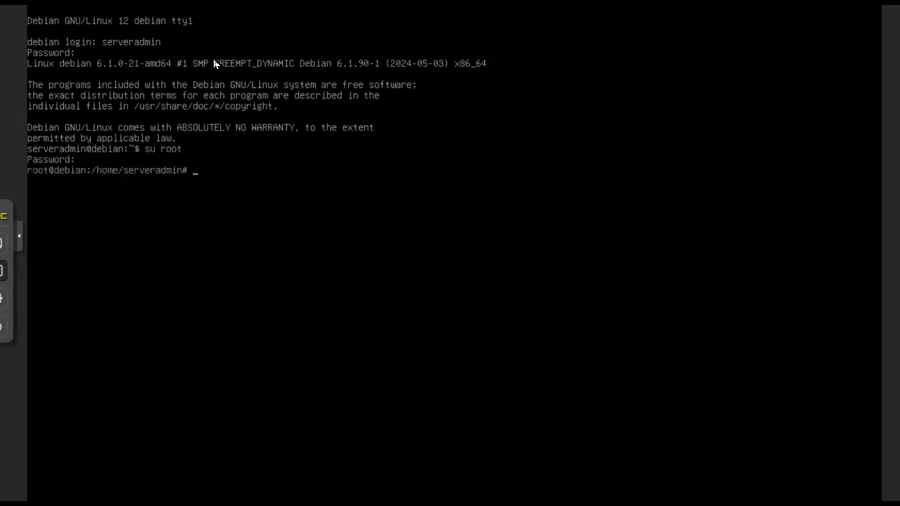
type("nano /etc/ssh/sshd_config")
key("Return")
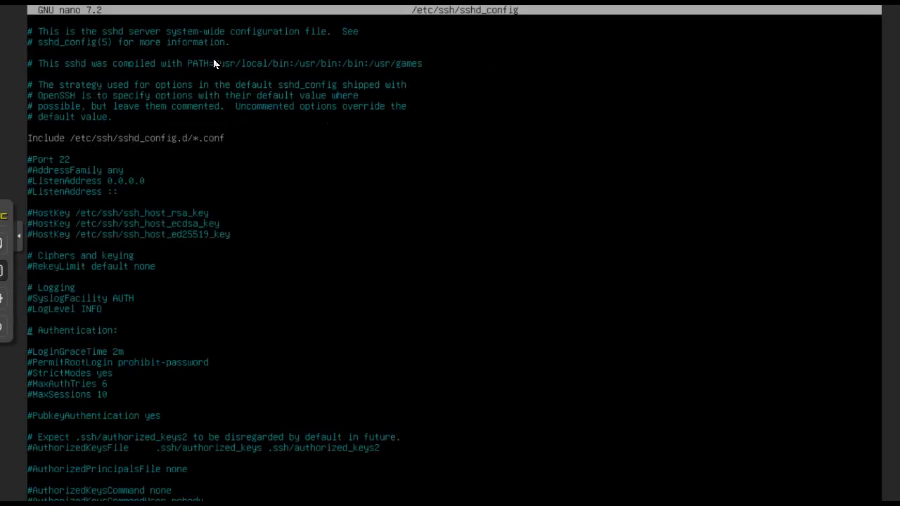
Uncomment the PasswordAuthentication yes line in /etc/ssh/sshd_config, save the file and exit nano.
scroll(214, 62, "down", 7)
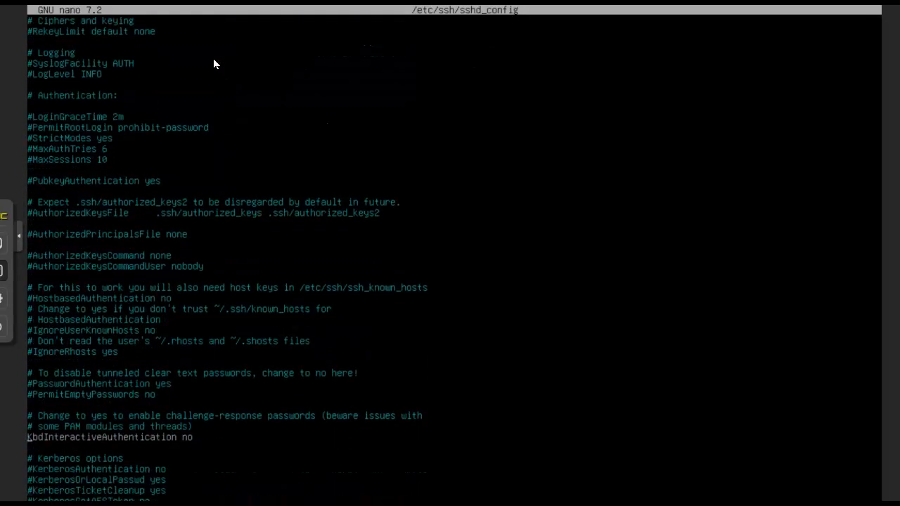
key("Delete")
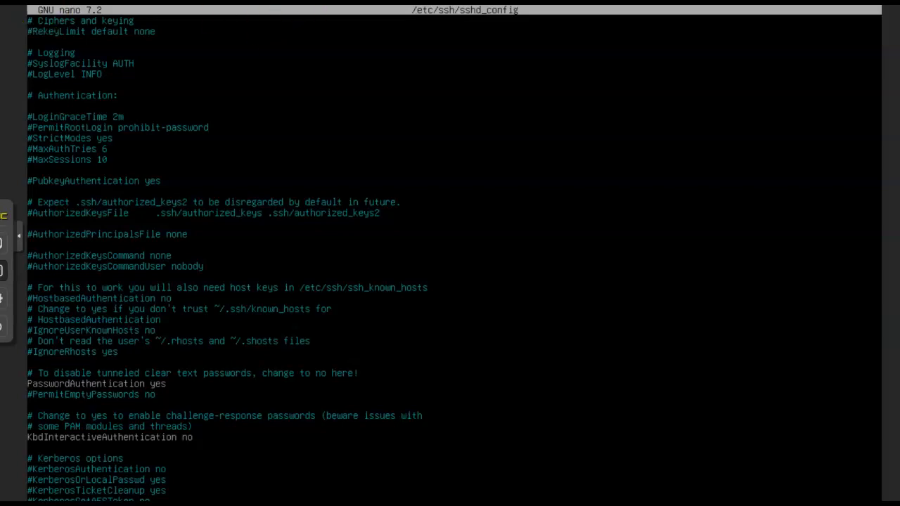
key("ctrl+x")
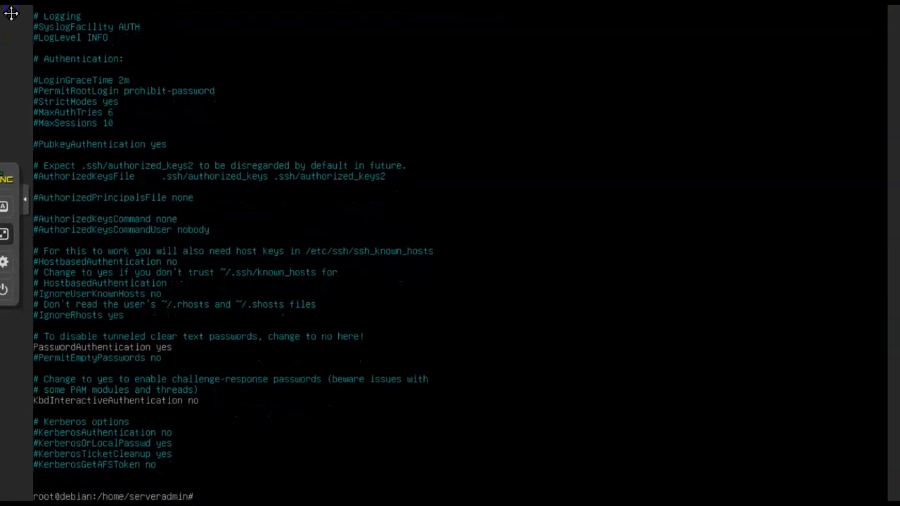
Restart the SSH service with systemctl restart sshd, list the network addresses with ip a, and exit the full-screen console.
left_click(426, 105)
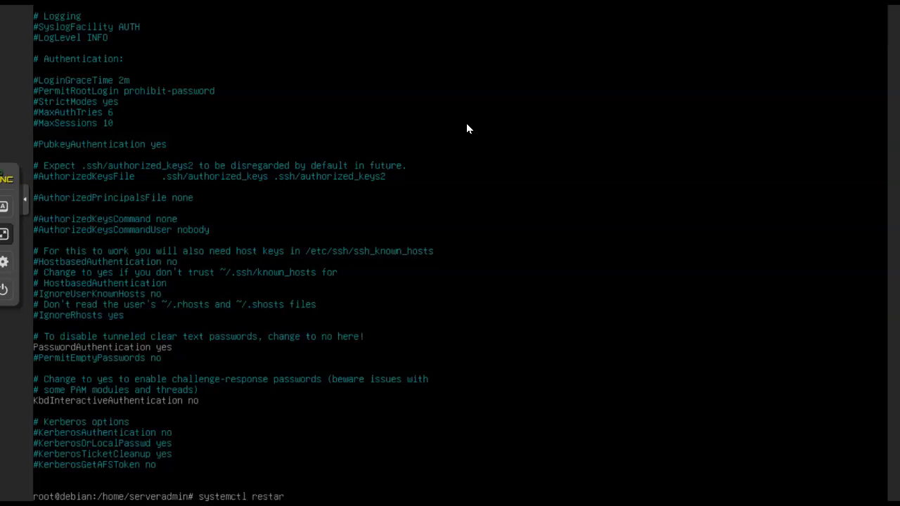
key("Return")
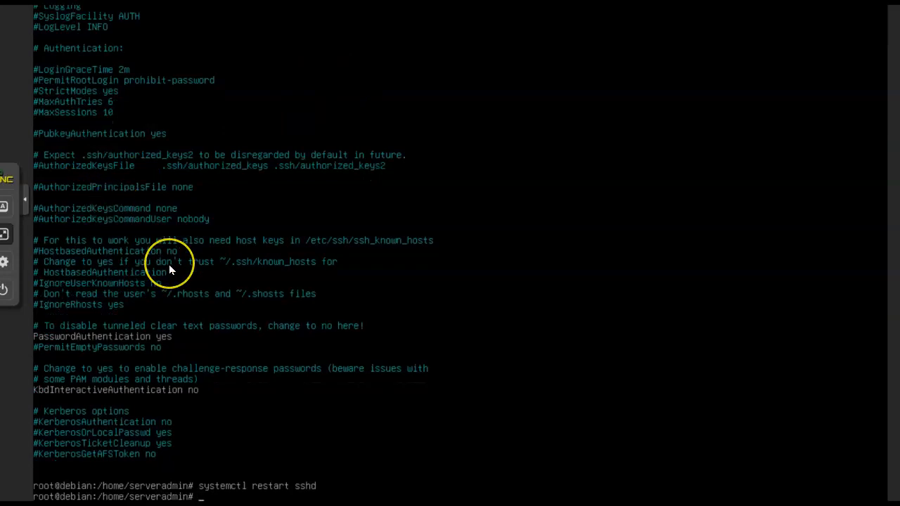
type("ip a")
key("Return")
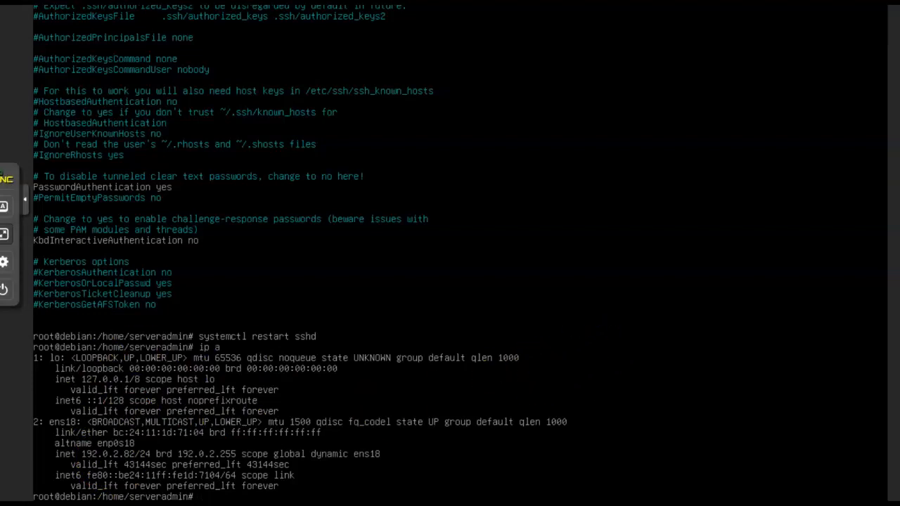
left_click(9, 234)
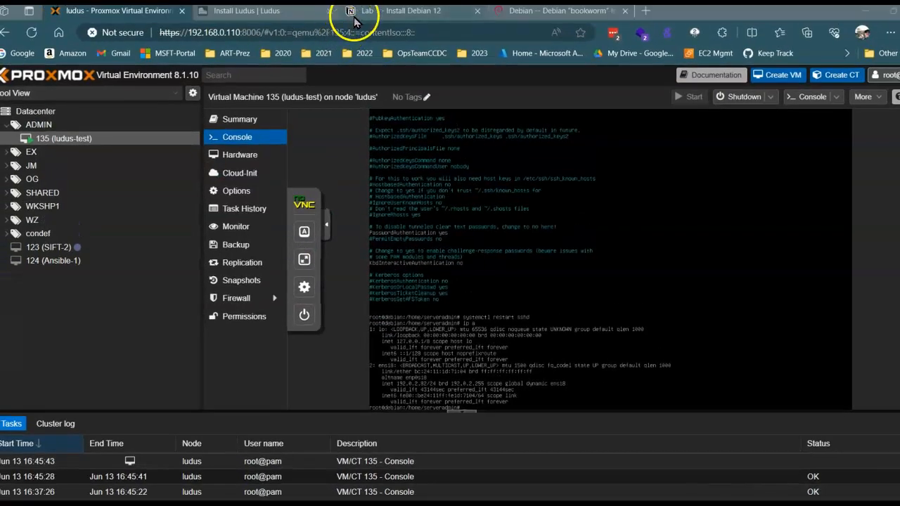
Switch to the Lab 1 - Install Debian 12 notes and review the software selection and the sources.list instructions.
left_click(354, 18)
scroll(361, 287, "down", 10)
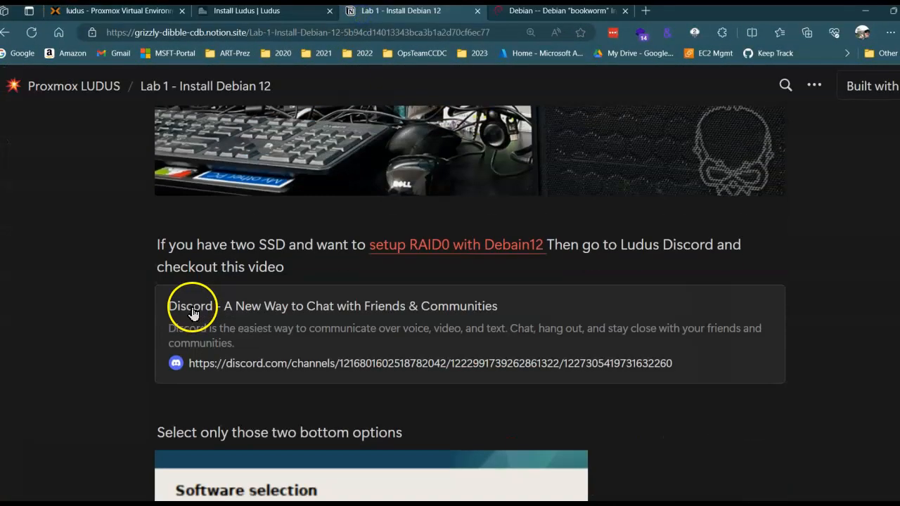
scroll(353, 302, "down", 3)
scroll(353, 299, "down", 3)
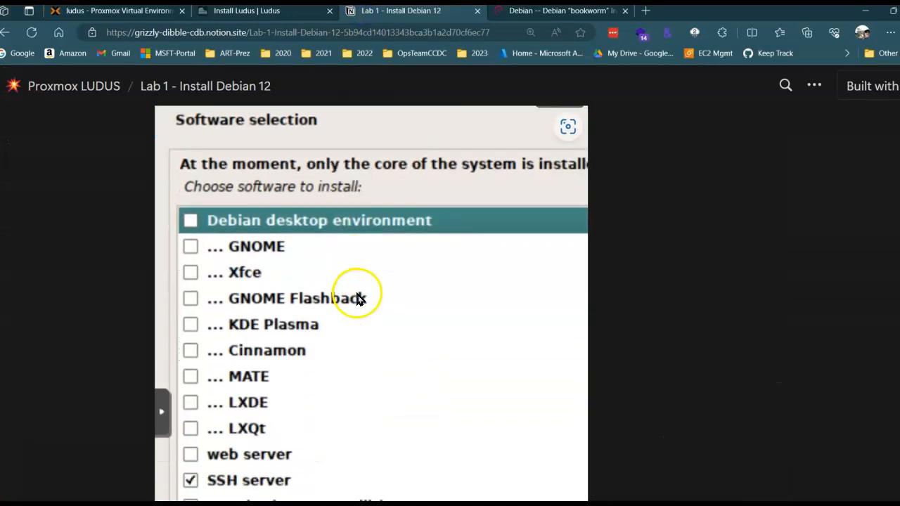
scroll(357, 299, "down", 3)
scroll(342, 345, "down", 5)
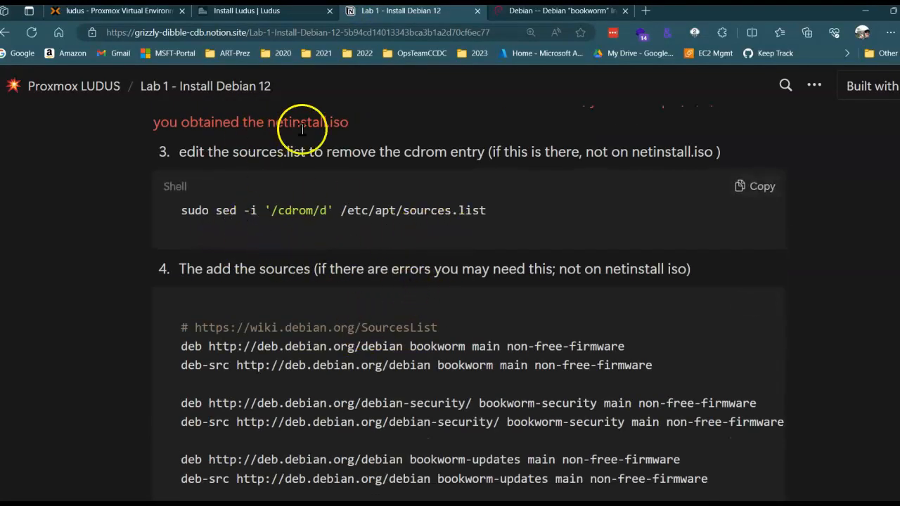
scroll(282, 126, "up", 5)
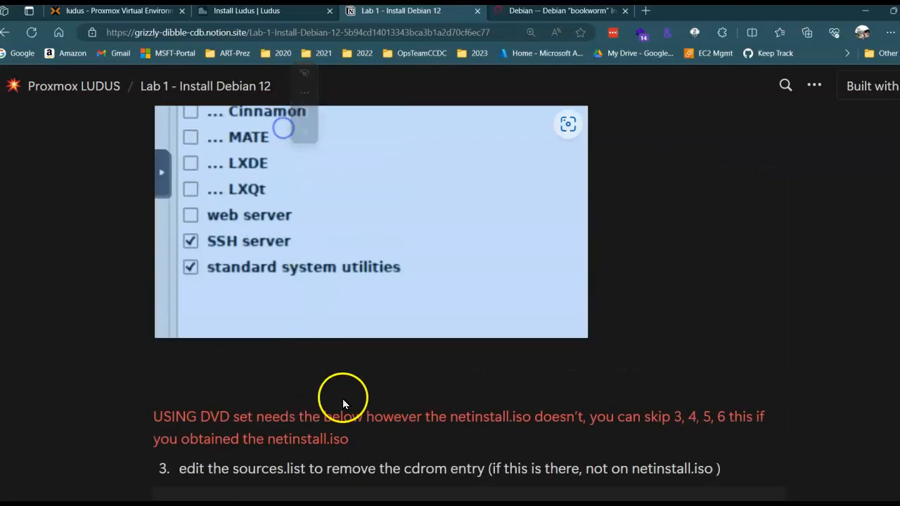
scroll(343, 402, "down", 3)
scroll(351, 281, "down", 5)
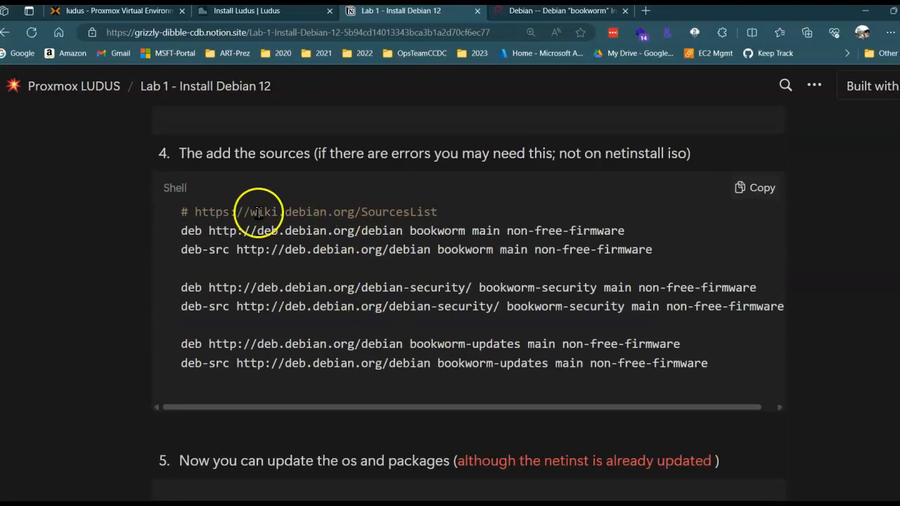
Review the rest of the Lab 1 notes, covering the OS update, the sshd_config password setting and the sshd restart command.
scroll(303, 281, "down", 4)
scroll(408, 338, "down", 3)
scroll(394, 296, "down", 4)
scroll(351, 267, "up", 3)
scroll(492, 295, "down", 3)
scroll(394, 267, "down", 2)
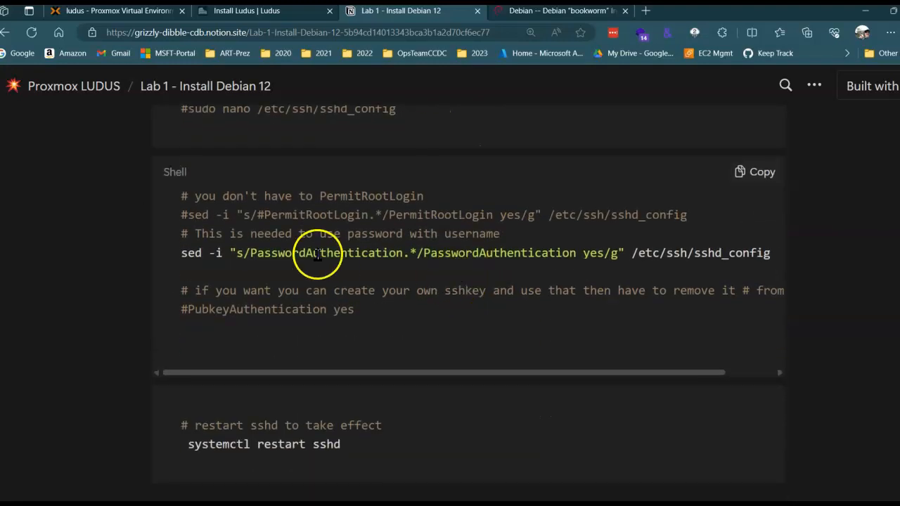
scroll(443, 281, "down", 2)
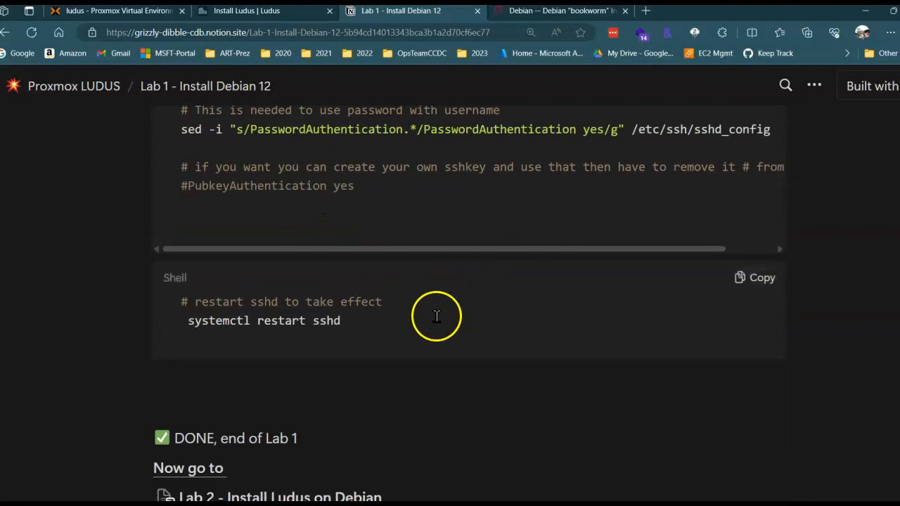
scroll(436, 316, "down", 1)
left_click_drag(236, 259, 364, 261)
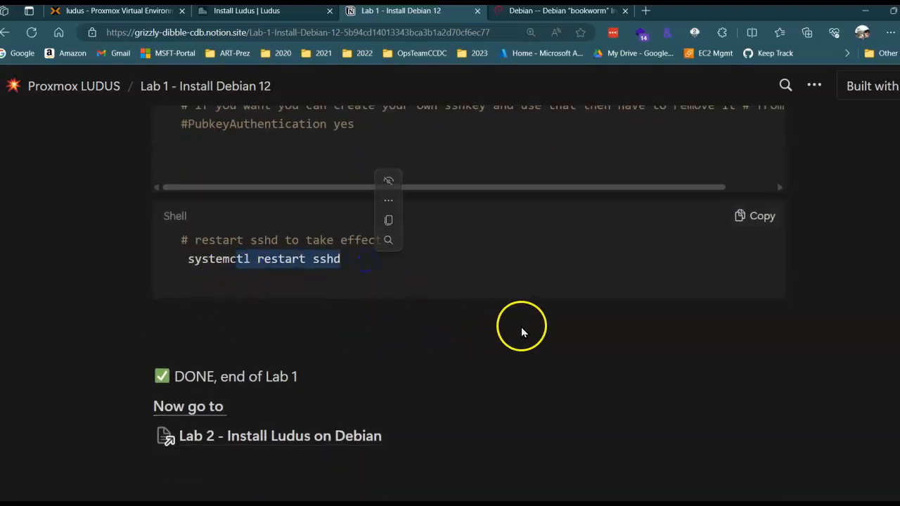
Open the Lab 2 - Install Ludus on Debian notes and read the host requirements and the Quick Start docs reference.
left_click(298, 435)
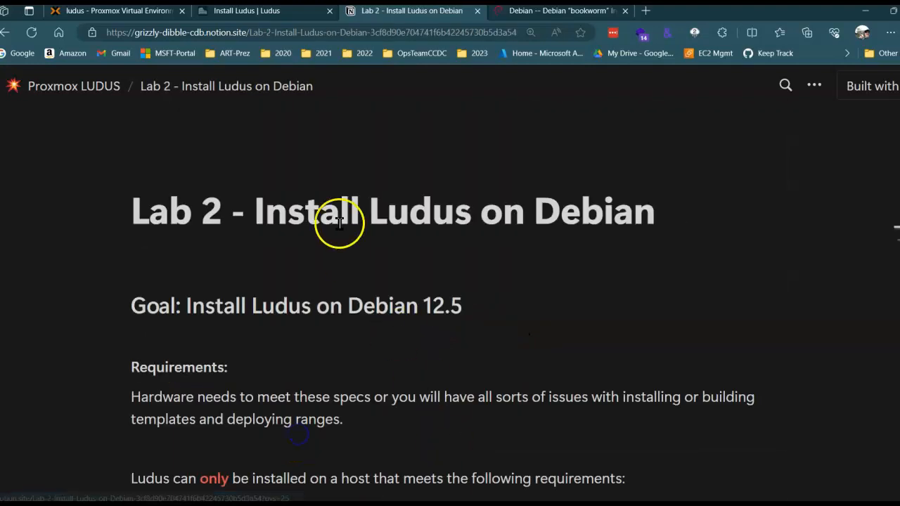
scroll(518, 288, "down", 3)
scroll(450, 262, "down", 3)
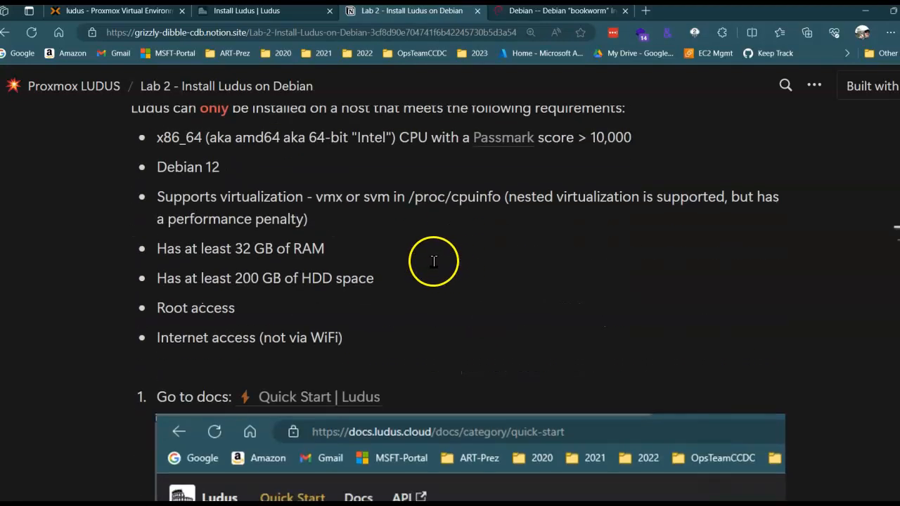
scroll(433, 262, "down", 4)
scroll(422, 260, "down", 3)
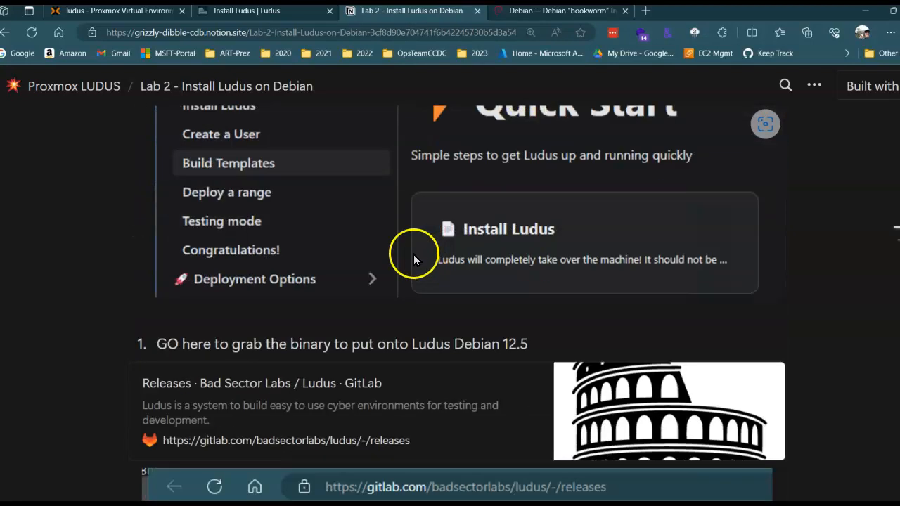
scroll(413, 260, "up", 3)
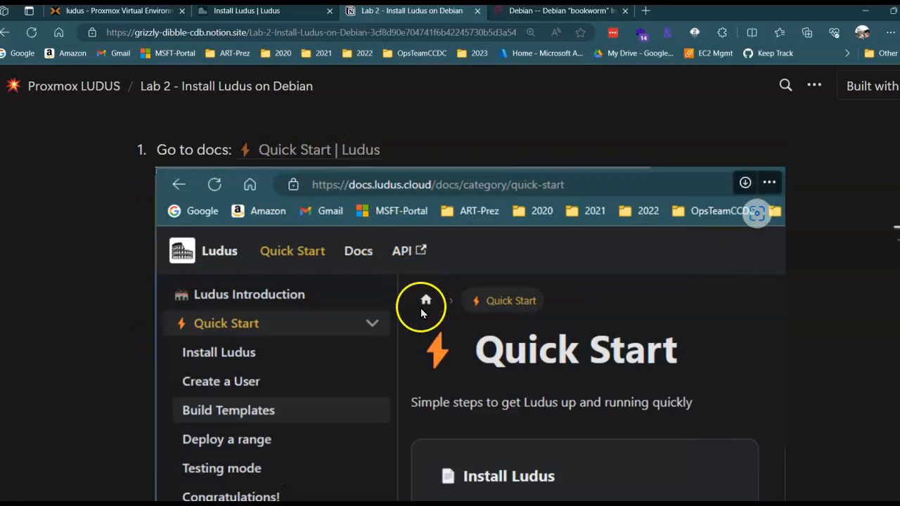
Examine the Lab 2 instructions for getting the ludus-server binary from the Bad Sector Labs GitLab releases page.
scroll(408, 309, "down", 4)
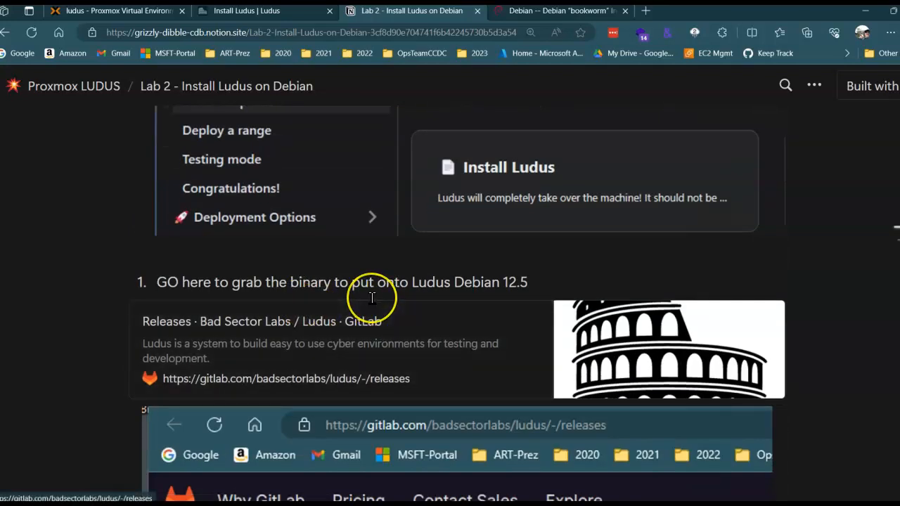
scroll(406, 306, "down", 1)
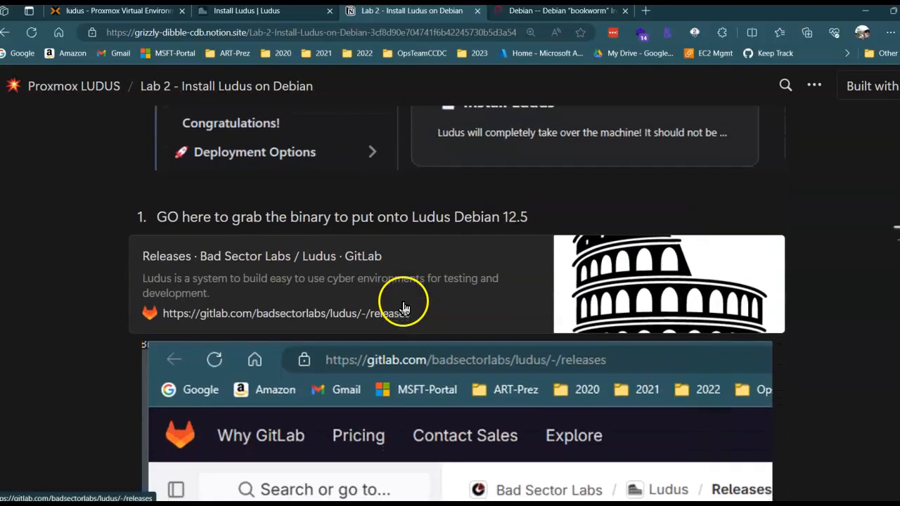
scroll(404, 308, "down", 6)
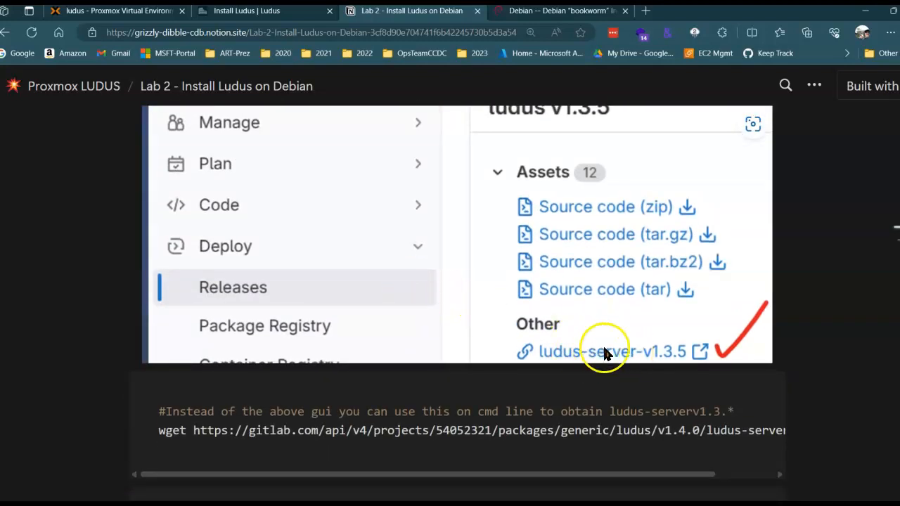
scroll(572, 343, "up", 3)
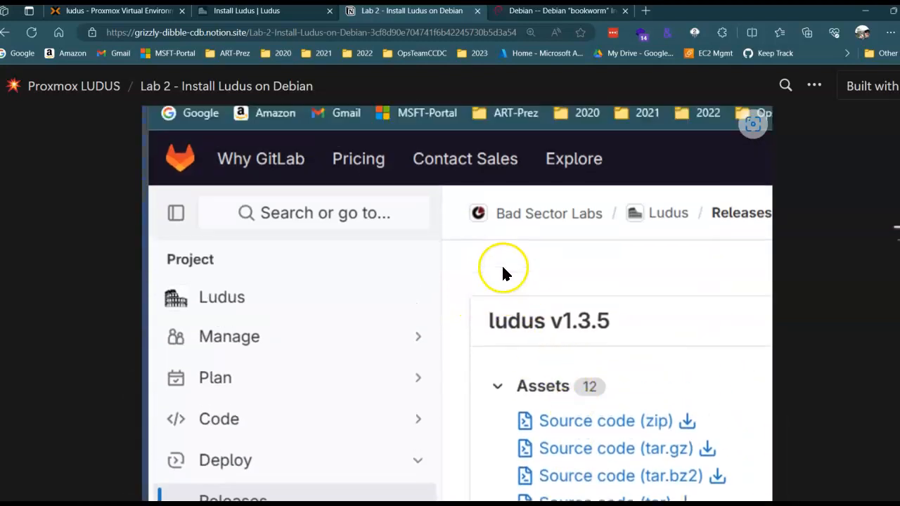
scroll(503, 270, "up", 2)
scroll(474, 311, "down", 4)
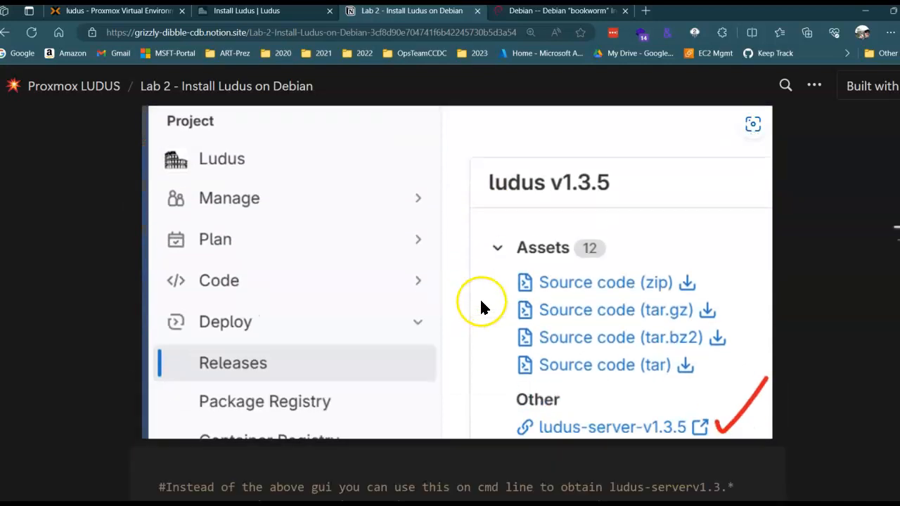
scroll(481, 307, "down", 4)
Read the Lab 2 shell commands that download ludus-server-v1.4.0 with wget, make it executable with chmod +x and run it.
left_click_drag(169, 246, 792, 265)
left_click(653, 248)
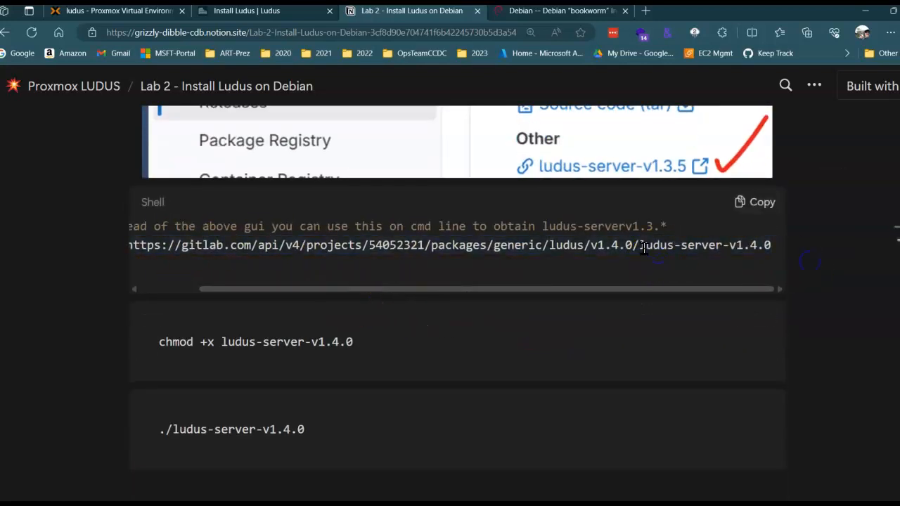
left_click_drag(645, 247, 779, 251)
left_click(275, 358)
left_click_drag(189, 341, 350, 335)
scroll(349, 344, "down", 3)
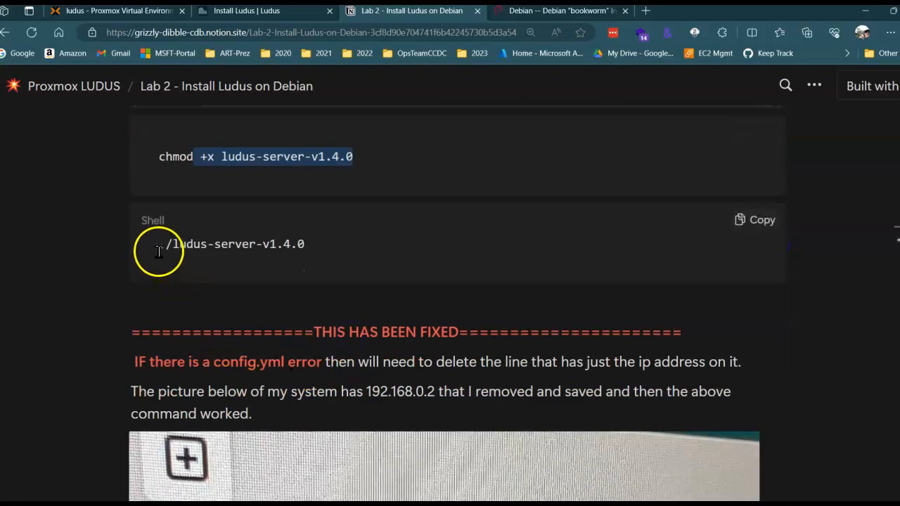
left_click_drag(158, 245, 325, 243)
Read the Lab 2 note on the config.yml error and examine the pictures of the configuration file and installation progress.
left_click_drag(333, 331, 464, 388)
scroll(466, 386, "down", 10)
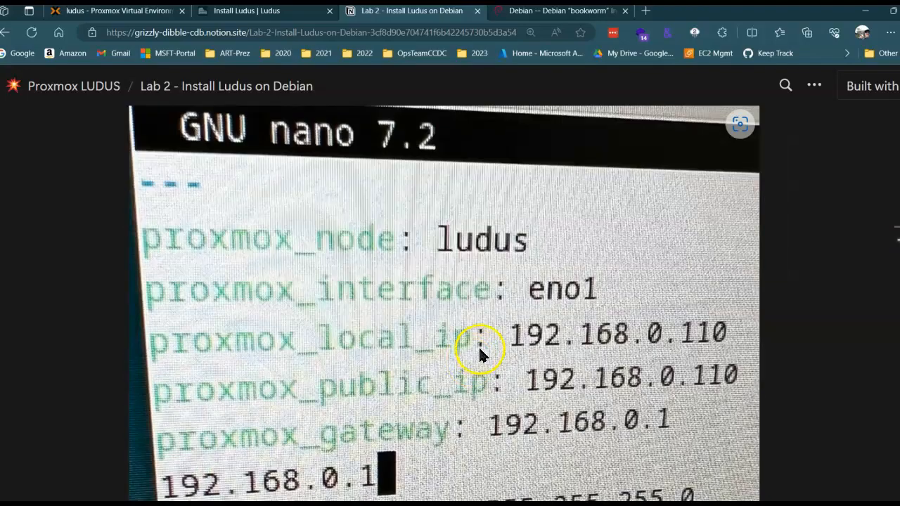
scroll(482, 349, "down", 12)
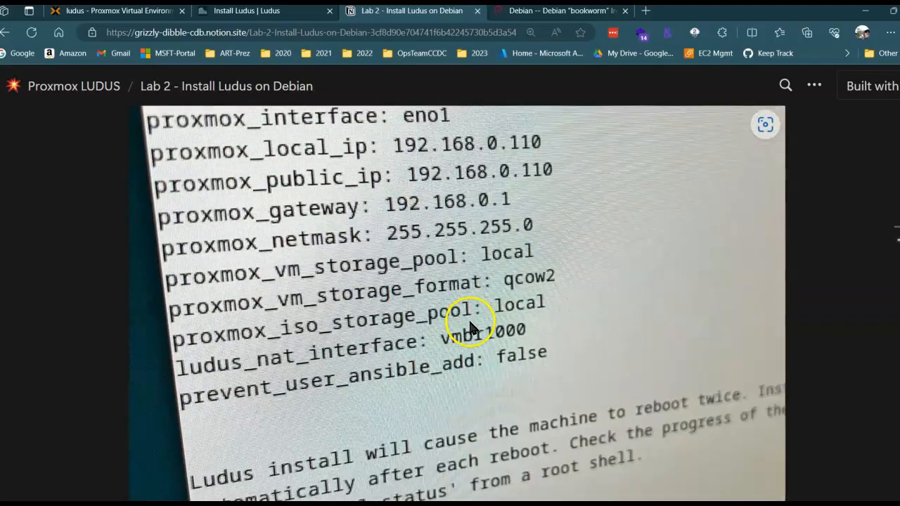
scroll(394, 263, "down", 5)
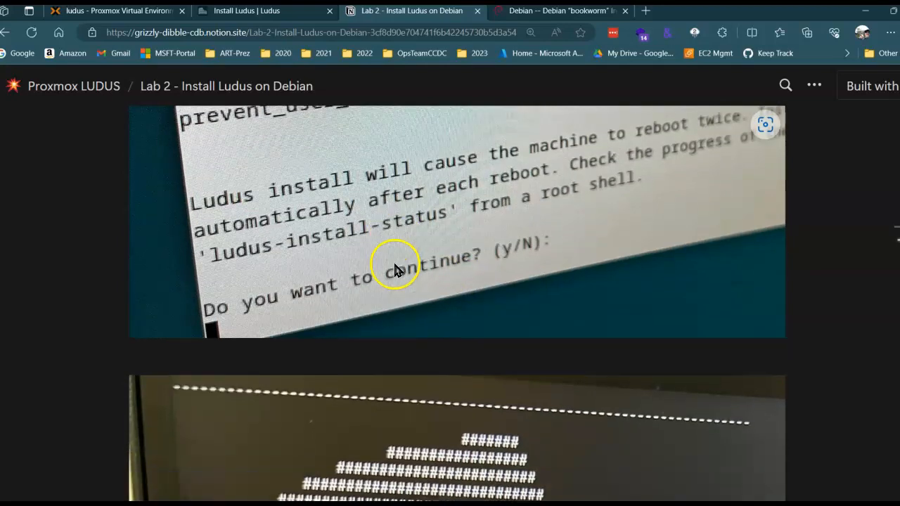
scroll(396, 271, "down", 6)
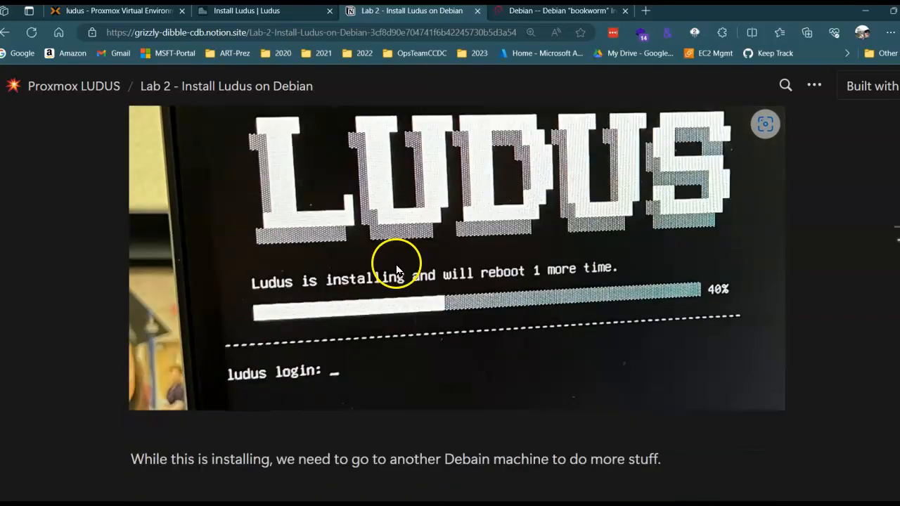